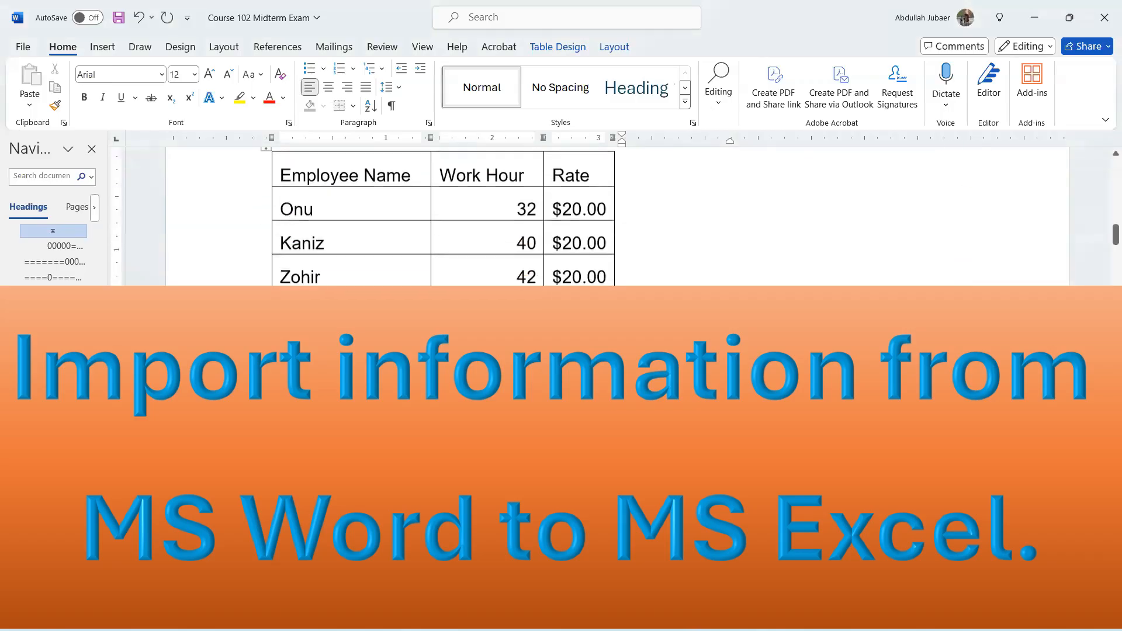
Switch to Chrome and create a new blank Excel workbook from the Microsoft 365 home page.
scroll(443, 216, down, 4)
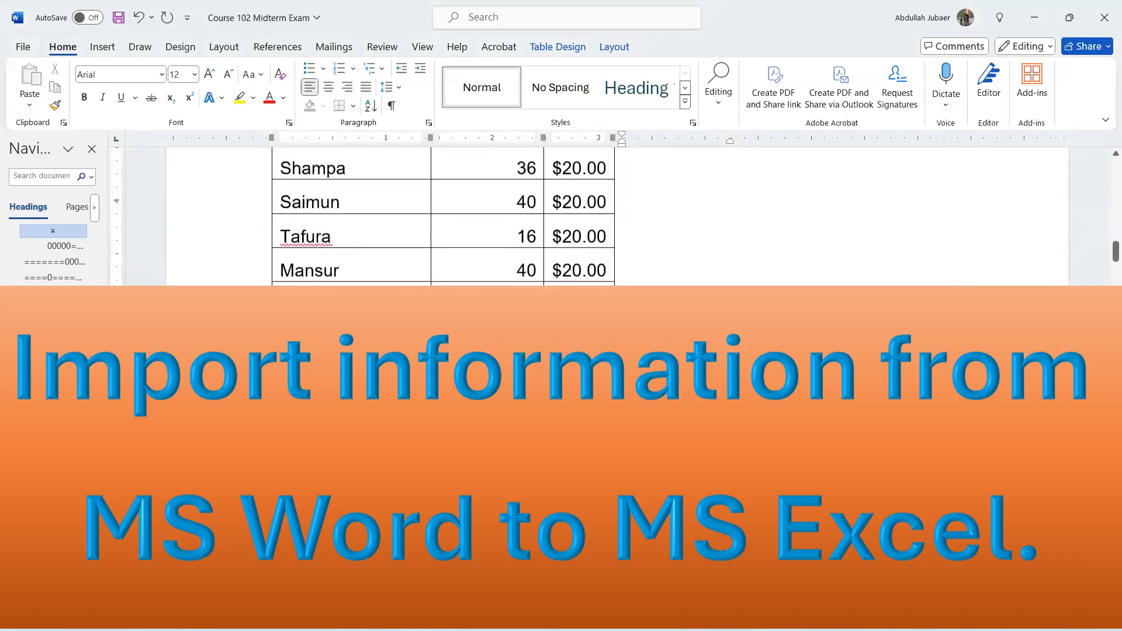
scroll(443, 216, up, 2)
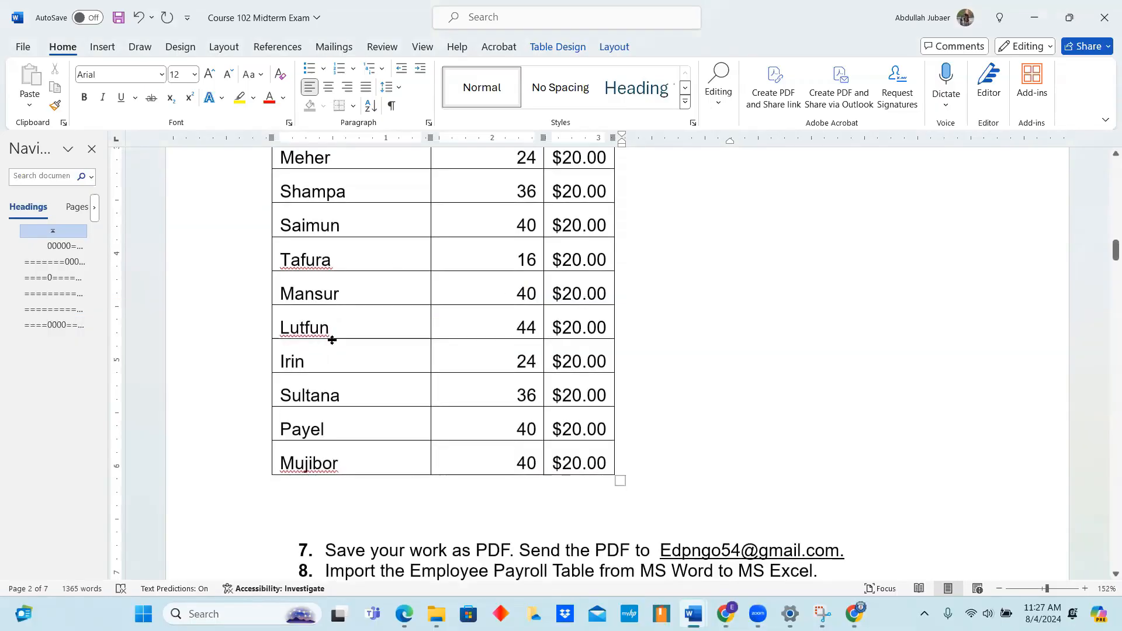
mouse_move(854, 614)
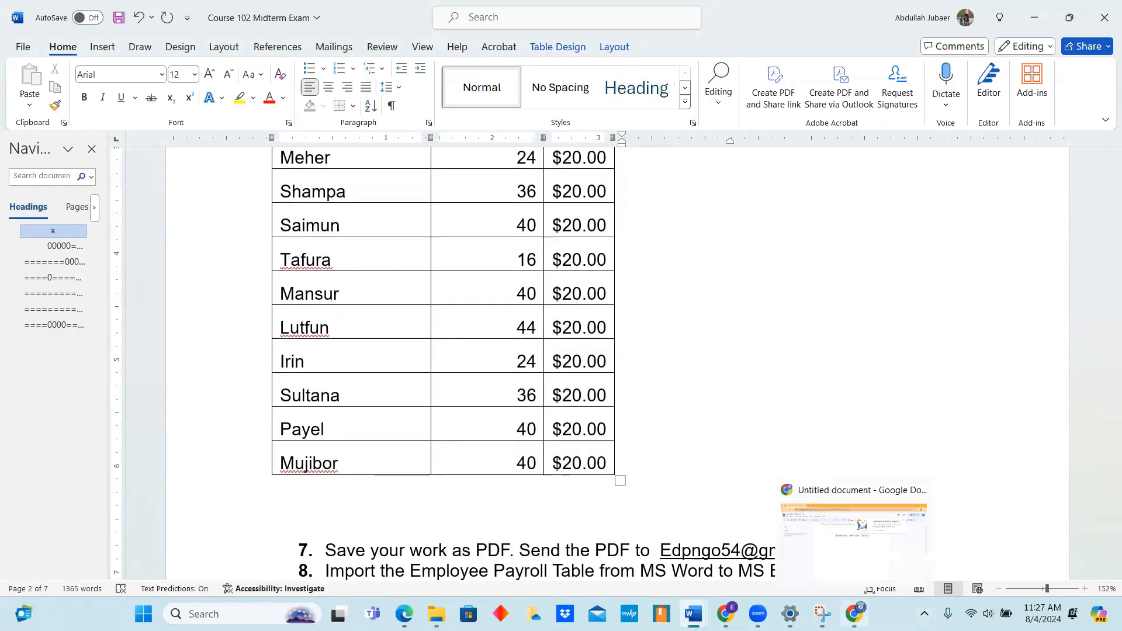
mouse_move(725, 613)
click(754, 552)
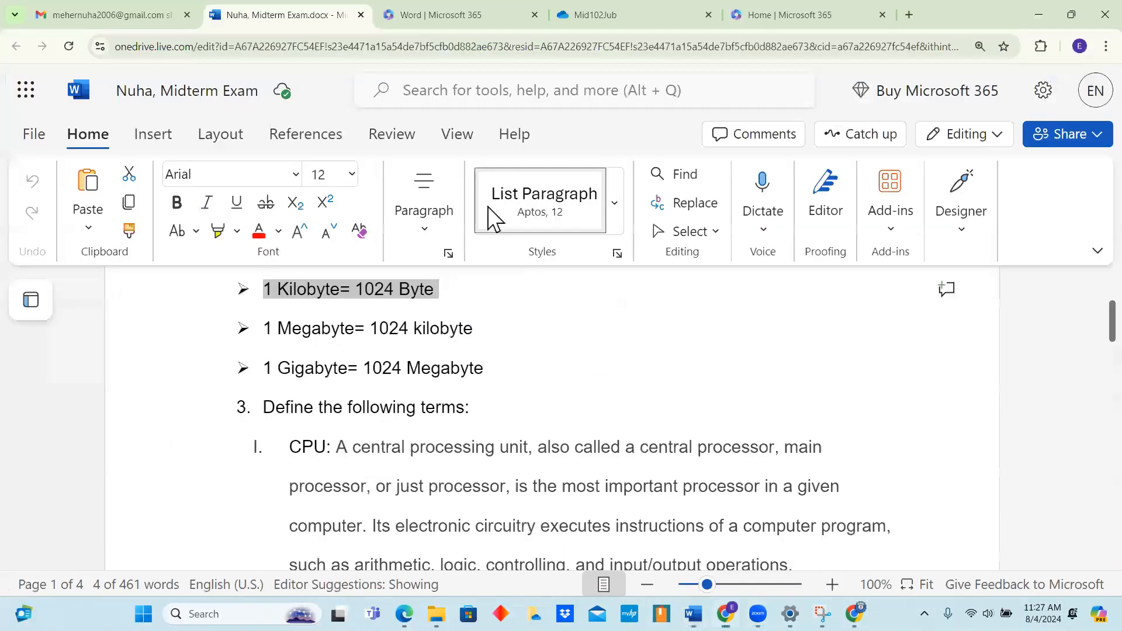
click(475, 18)
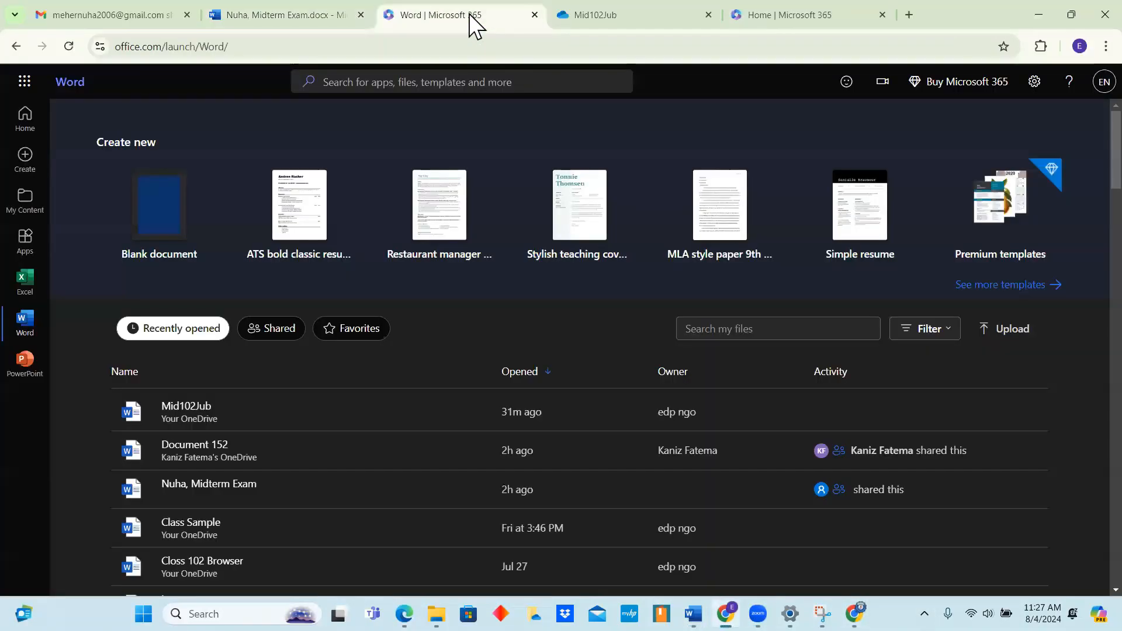
click(614, 15)
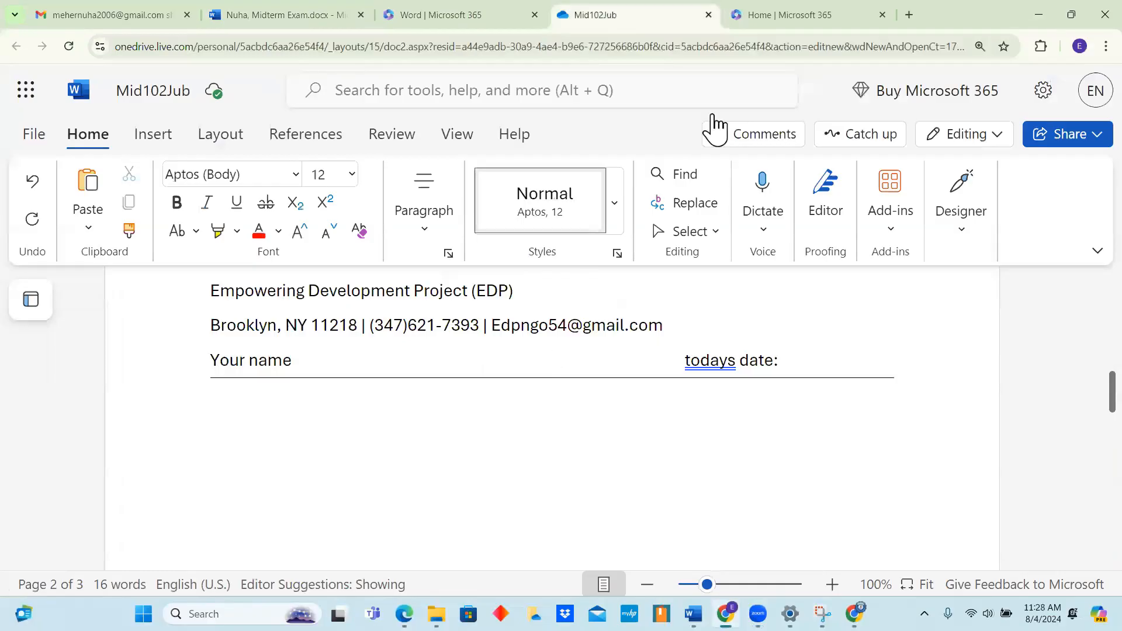
click(814, 17)
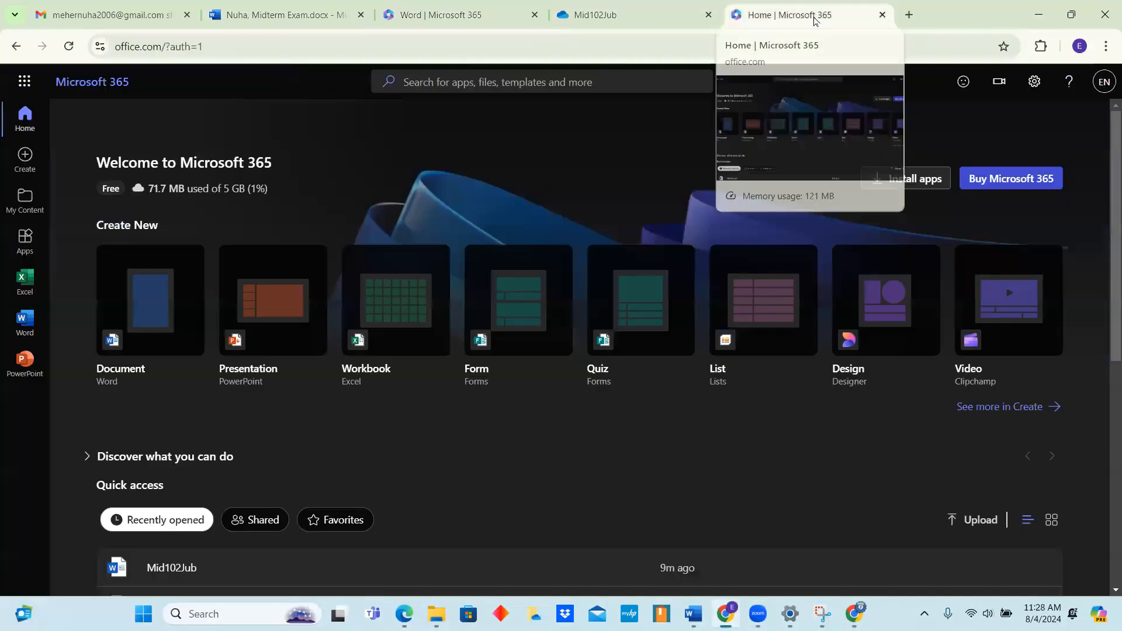
click(395, 296)
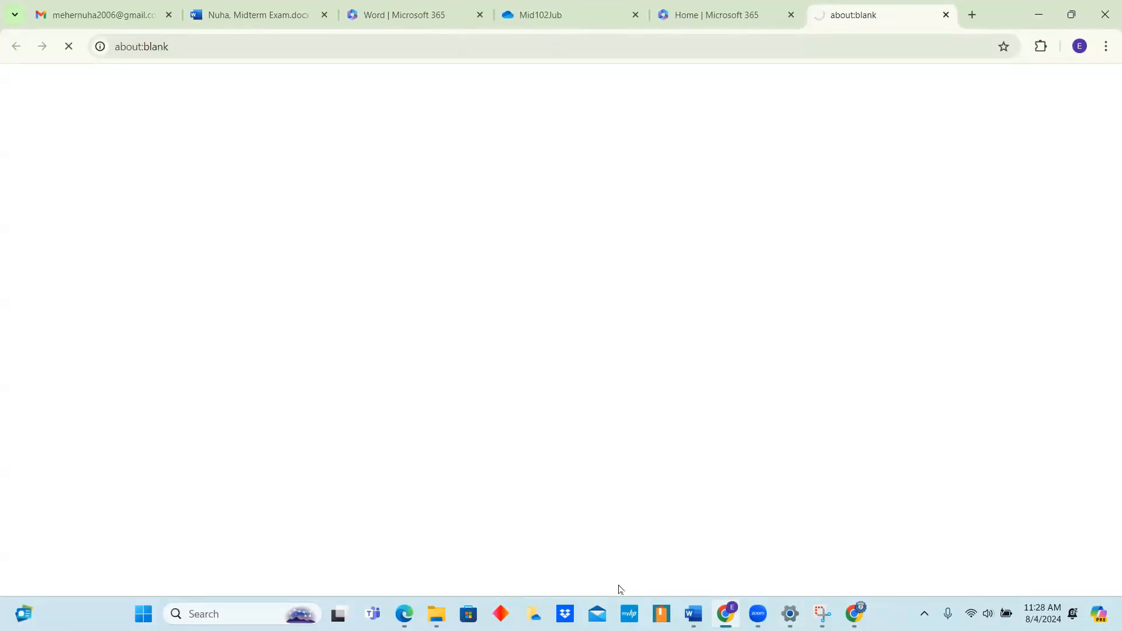
Switch to the Course 102 Midterm Exam document in Word and copy the table's header row from Employee Name through Rate.
mouse_move(693, 614)
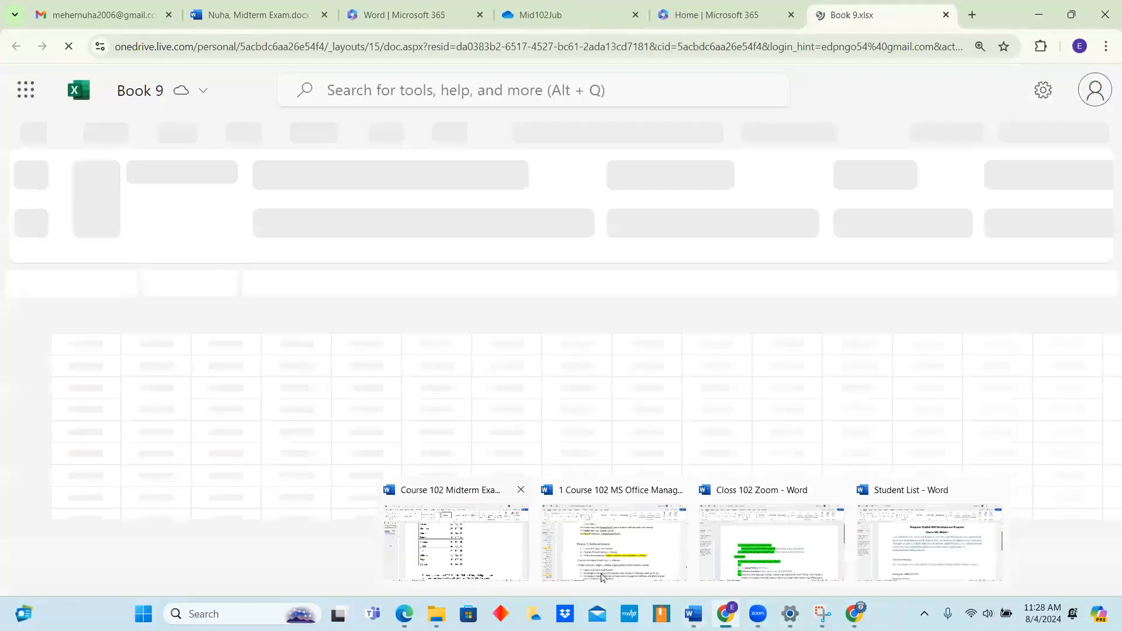
click(456, 544)
scroll(419, 332, up, 5)
scroll(420, 332, up, 5)
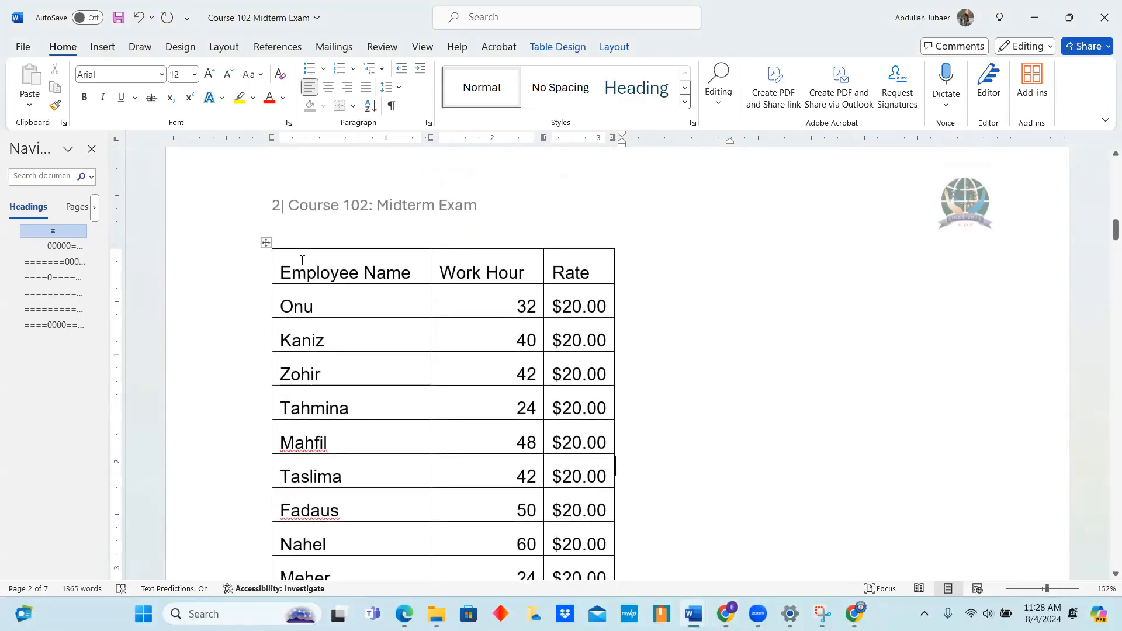
click(284, 253)
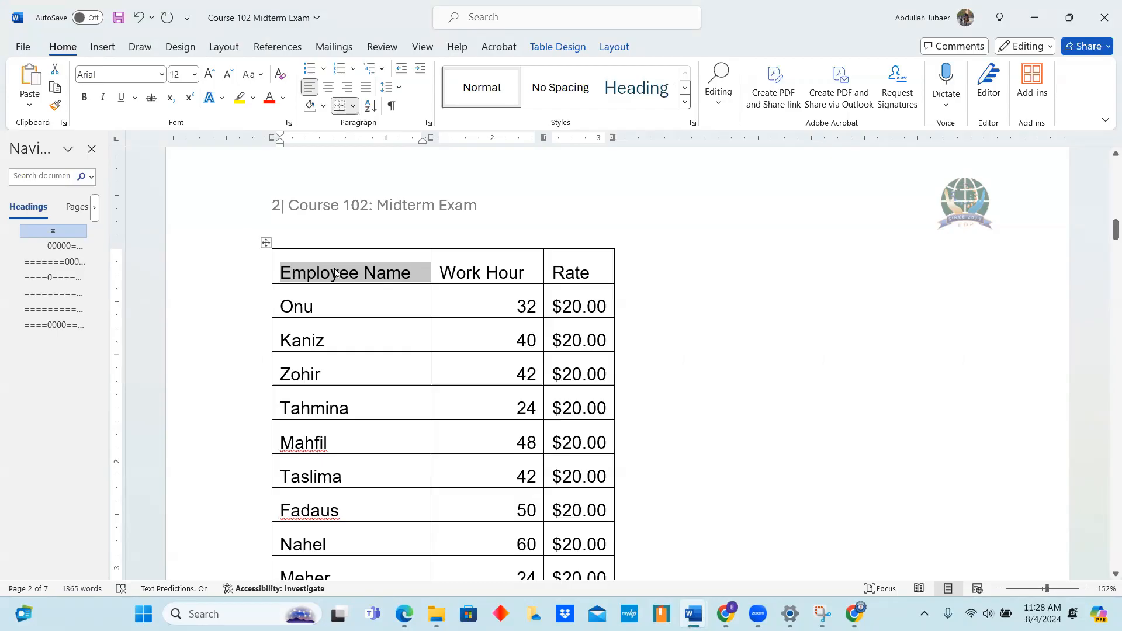
key(shift+Right)
key(shift+Right)
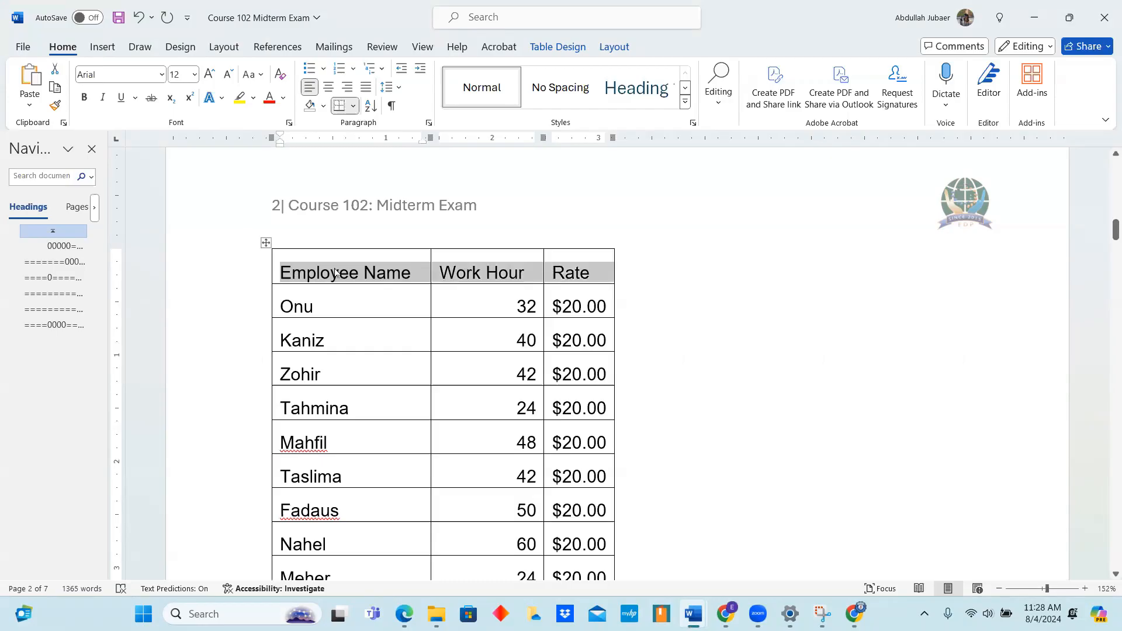
Switch to the new workbook in Chrome, paste the copied header row starting at cell A1, and select cell A2.
mouse_move(725, 613)
click(725, 538)
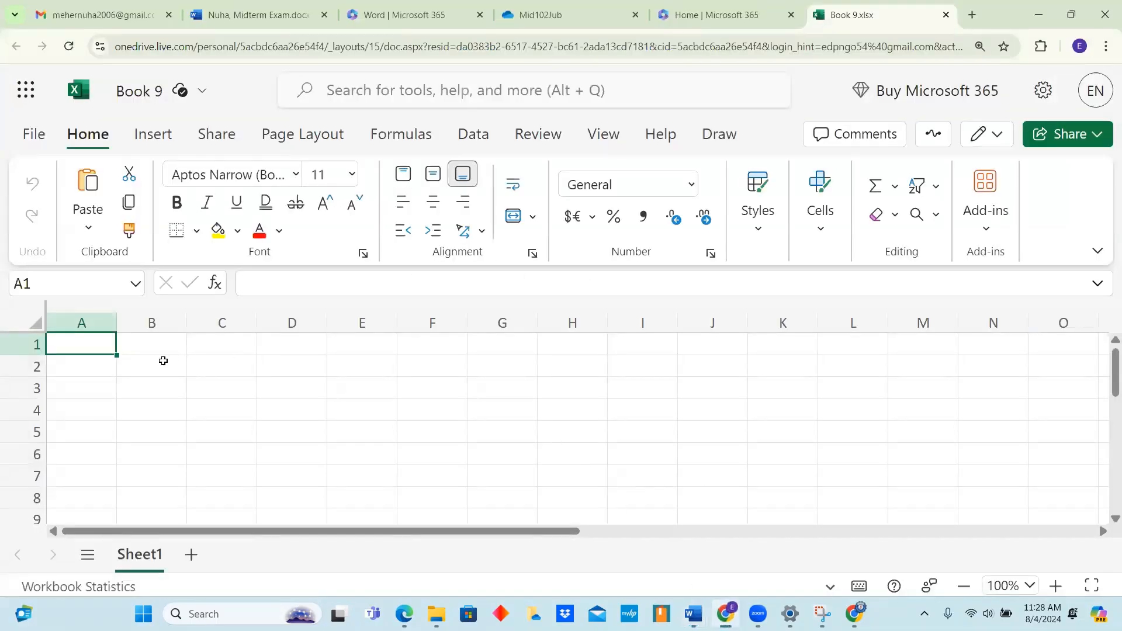
click(98, 350)
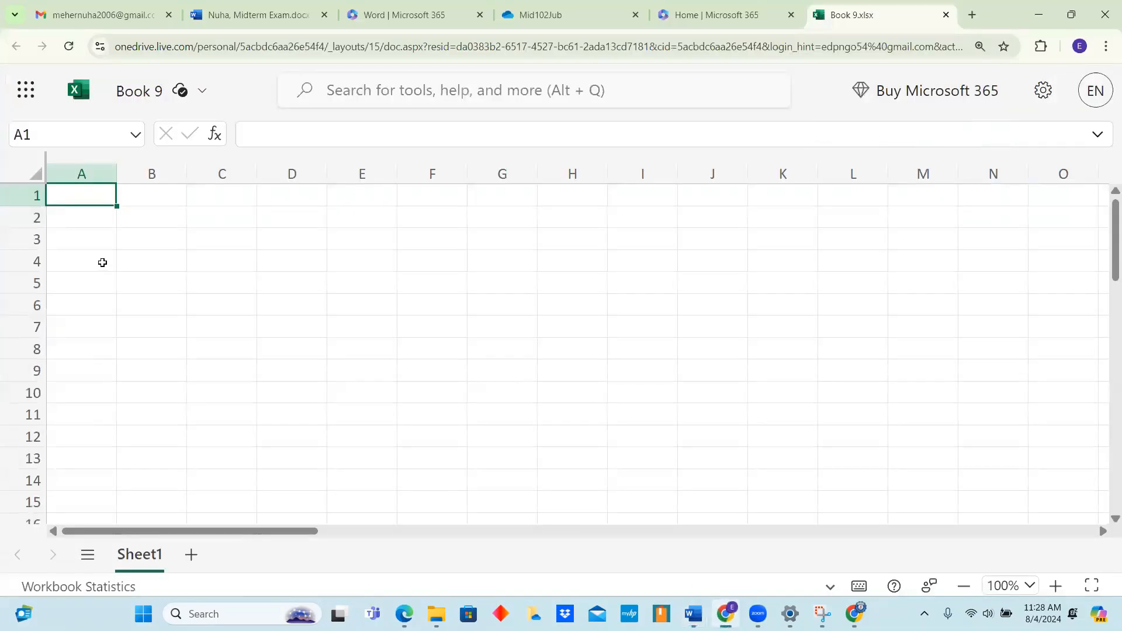
text(Employee Name	Work Hours	Rate)
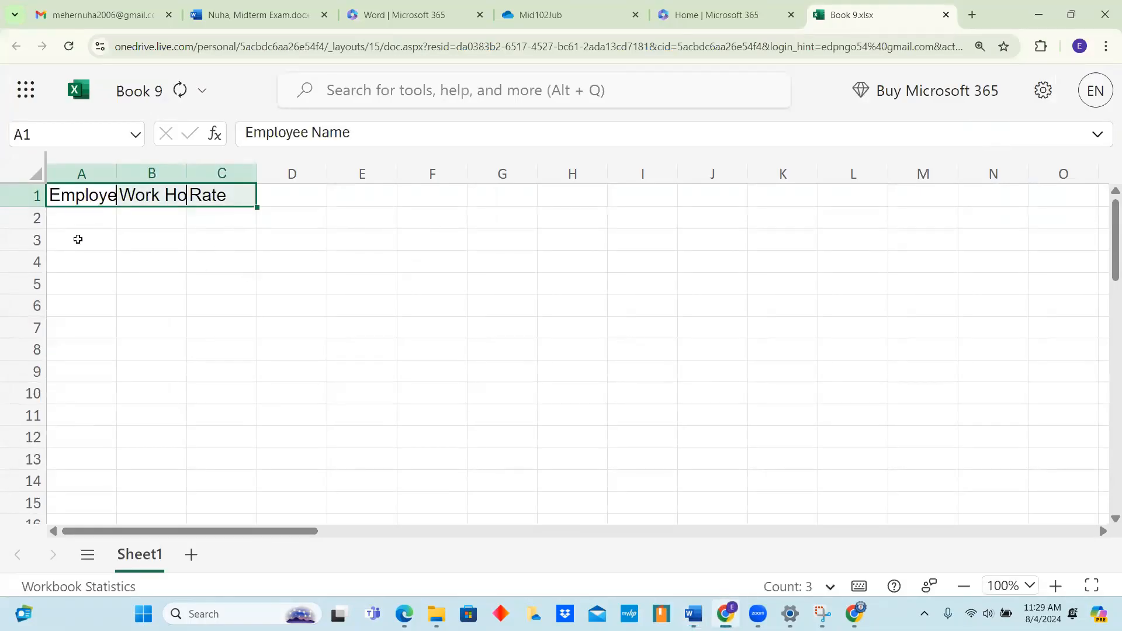
click(69, 224)
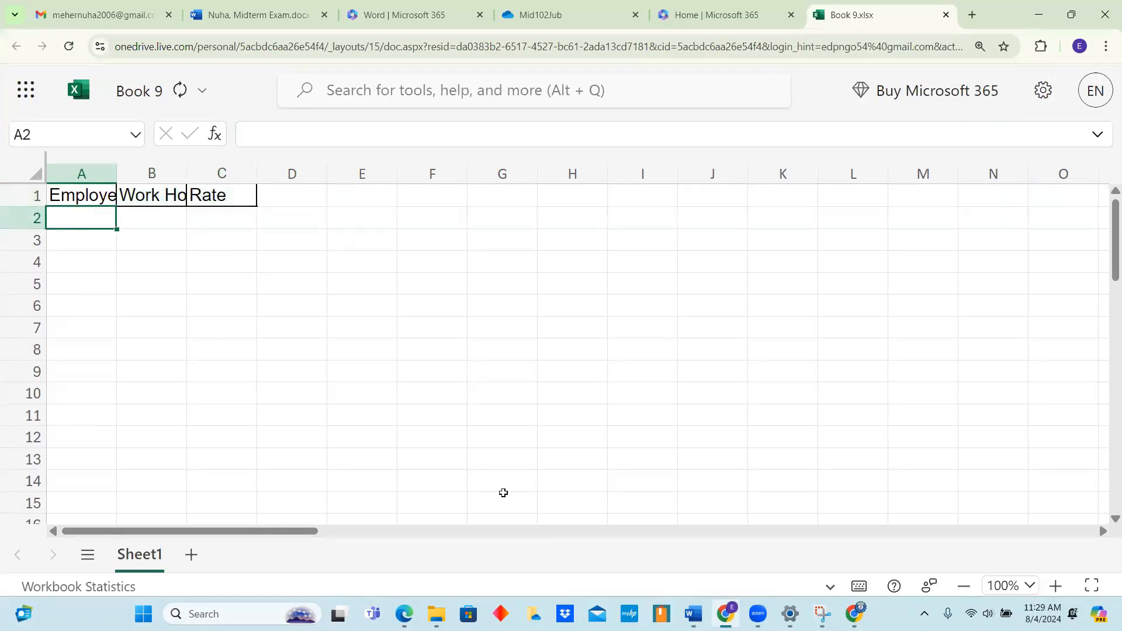
Switch to the Course 102 Midterm Exam document in Word and copy all names below the Employee Name header.
mouse_move(693, 613)
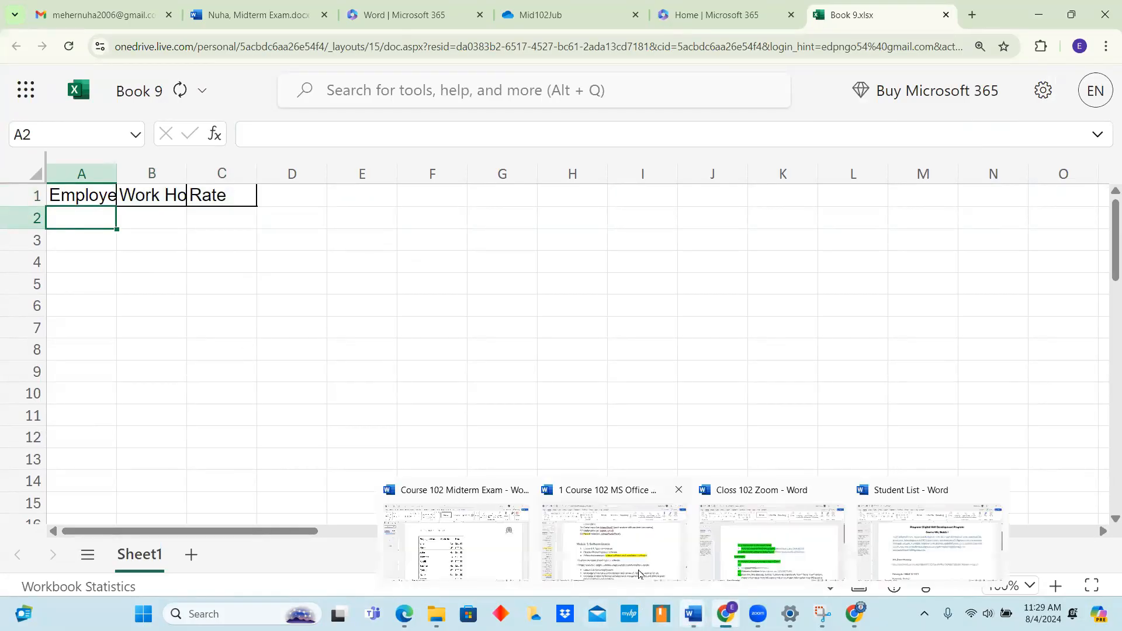
click(456, 540)
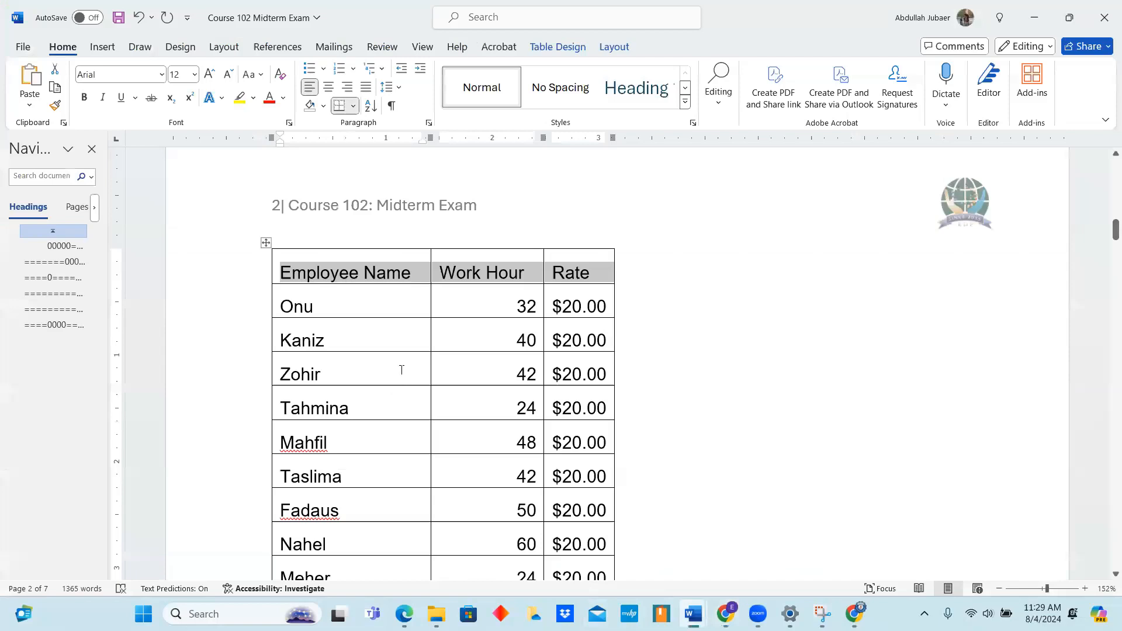
click(372, 299)
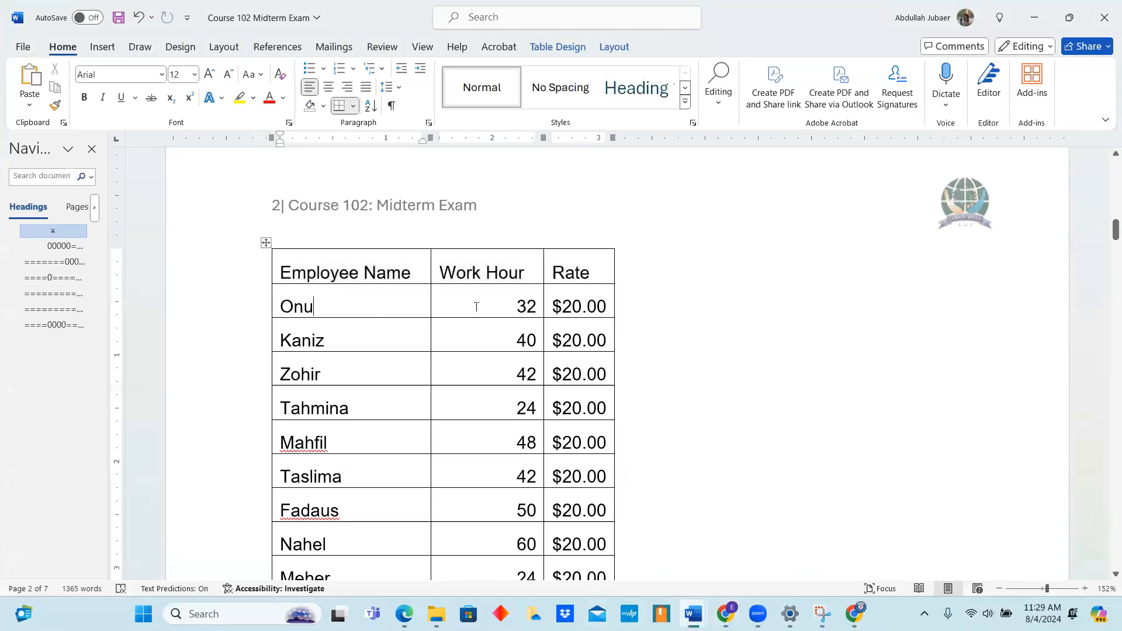
click(277, 299)
key(shift+Down)
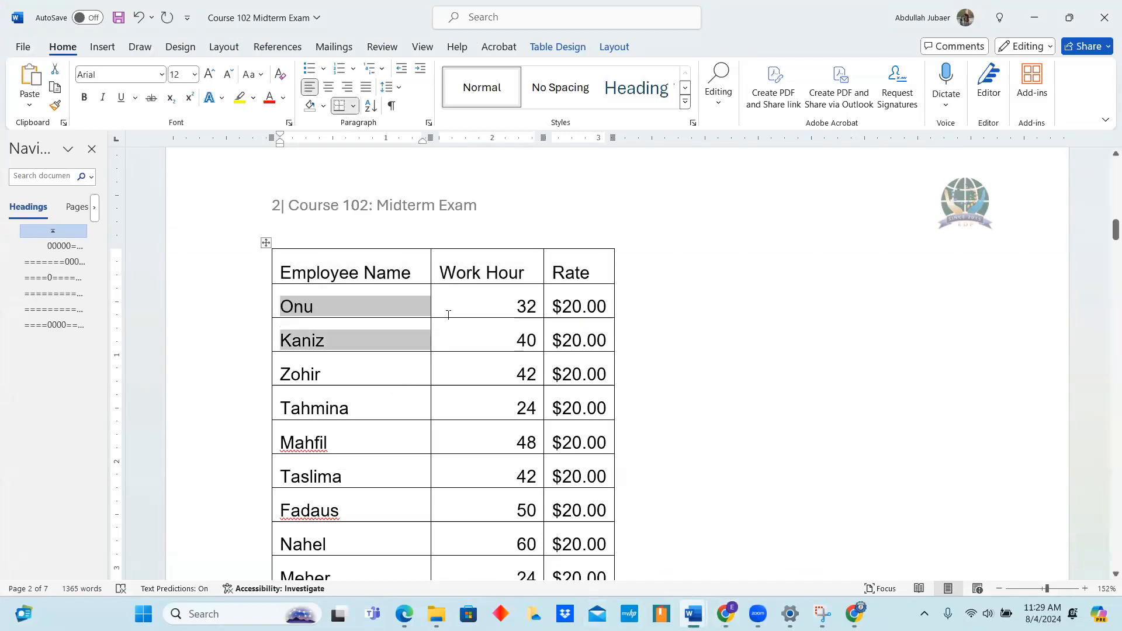
key(shift+Down)
key(shift+Down)
key(shift+Down)
key(shift+Down)
key(shift+Down)
key(shift+Down)
key(shift+Down)
key(shift+Down)
key(shift+Down)
key(shift+Down)
key(shift+Down)
key(shift+Down)
key(shift+Down)
key(shift+Down)
key(shift+Down)
key(shift+Down)
key(shift+Down)
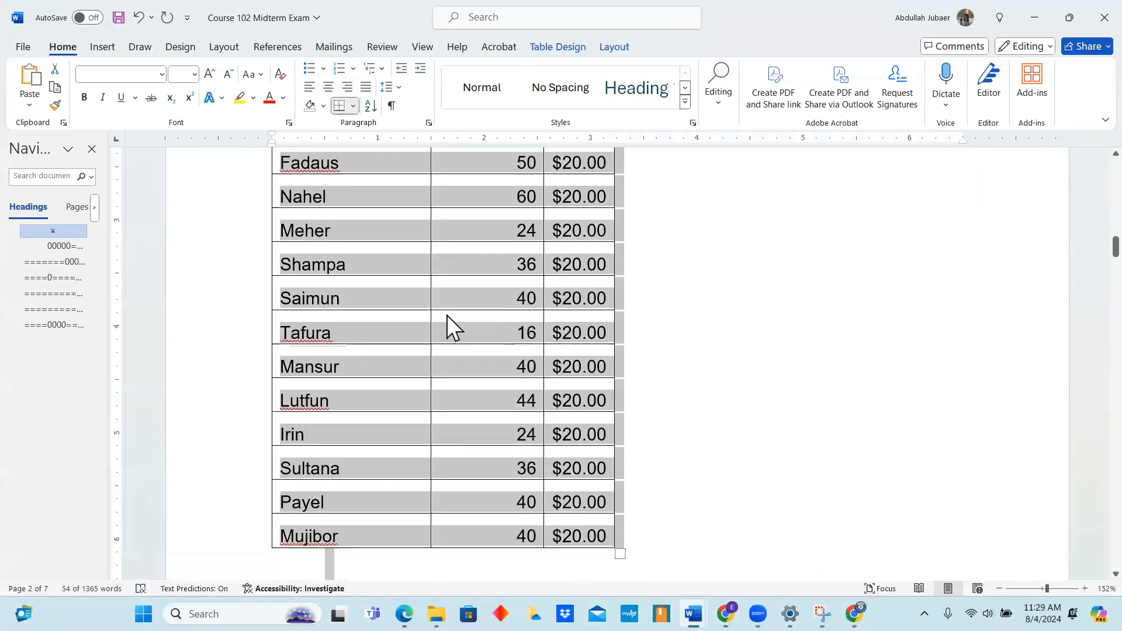
click(446, 315)
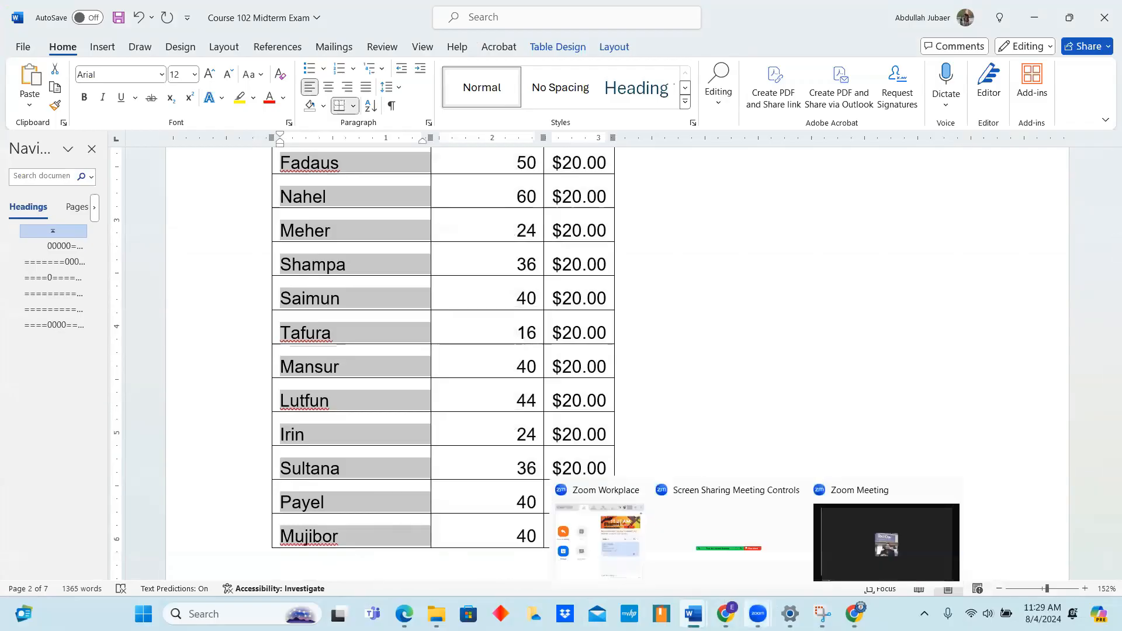
Switch to the workbook in Chrome and paste the employee names from cell A2 down as values only.
mouse_move(725, 613)
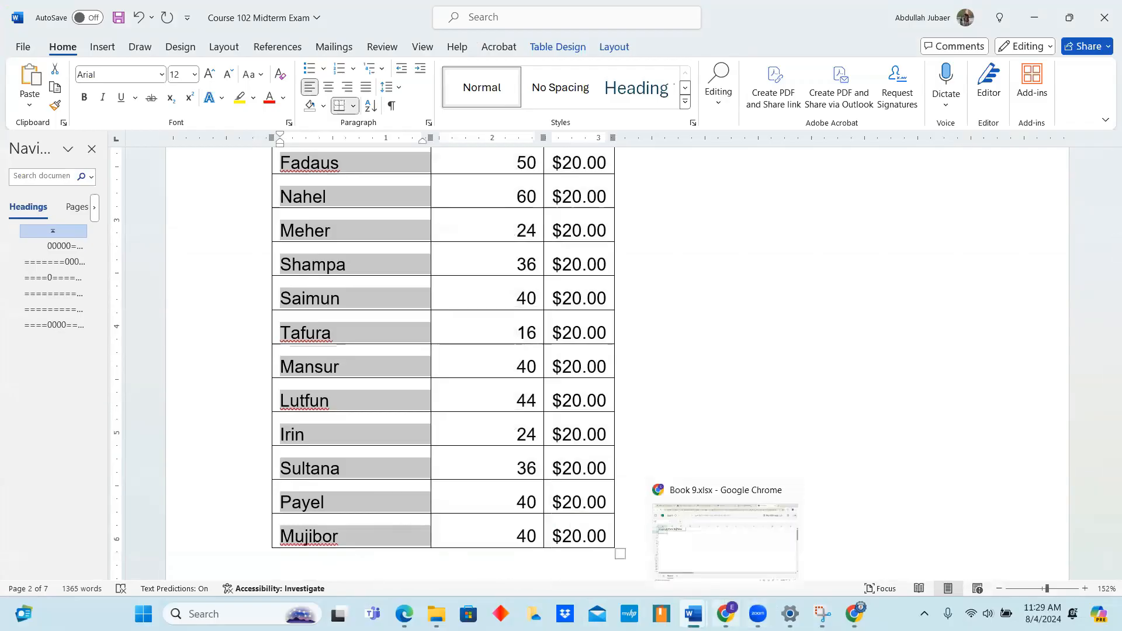
click(742, 555)
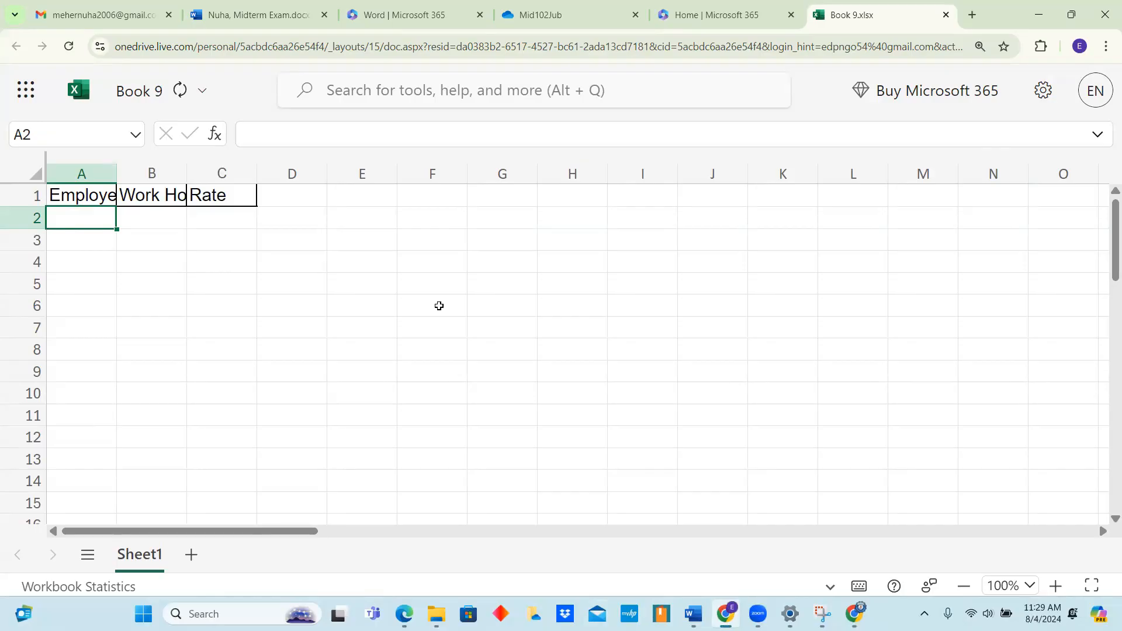
key(ctrl+v)
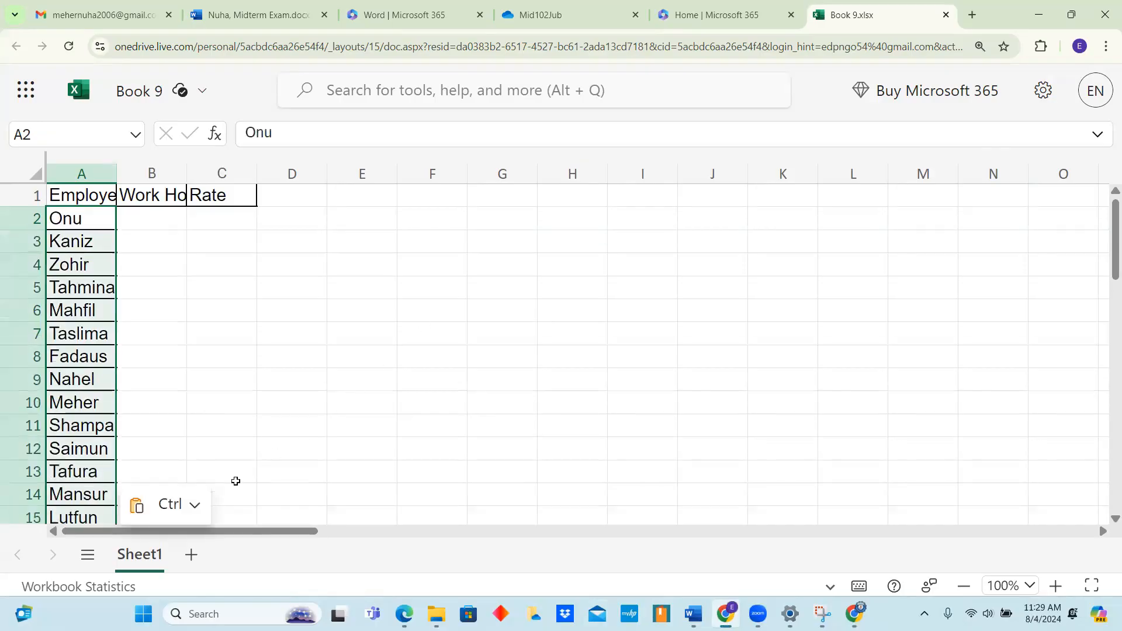
click(194, 506)
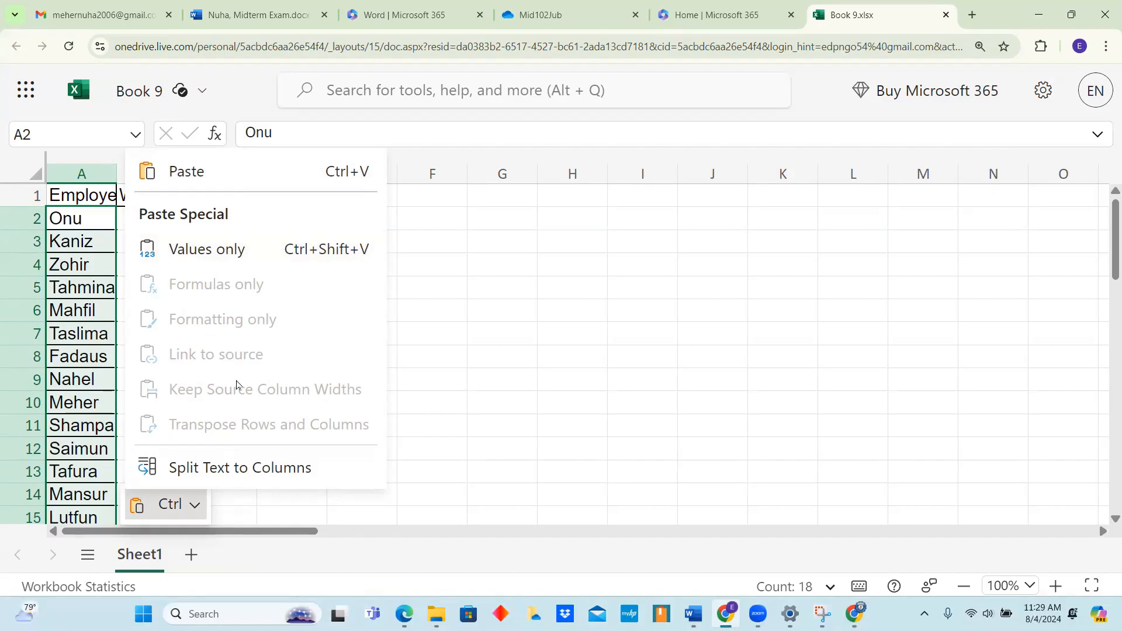
click(216, 254)
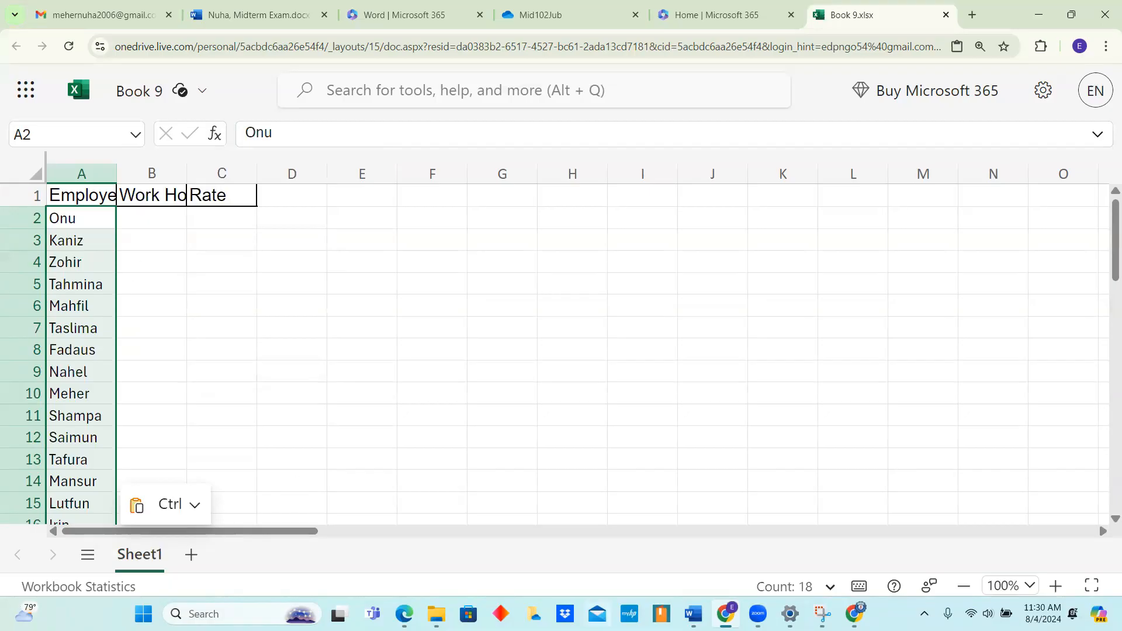
Switch to the Course 102 Midterm Exam document in Word and copy the Work Hour and Rate values of all employees.
mouse_move(693, 613)
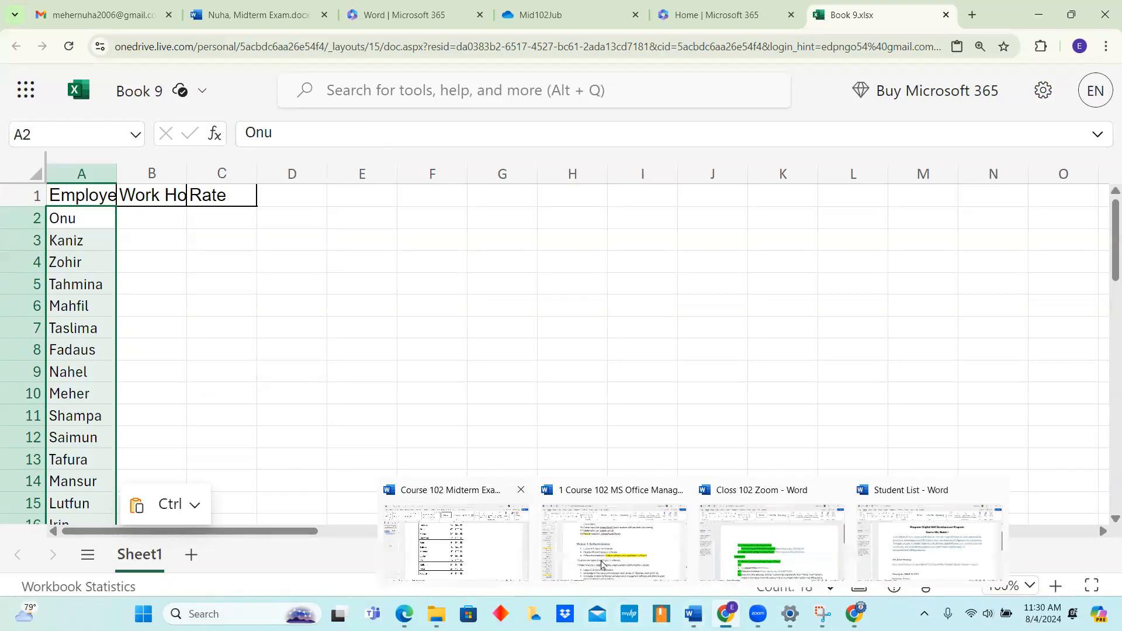
click(456, 543)
scroll(506, 356, up, 5)
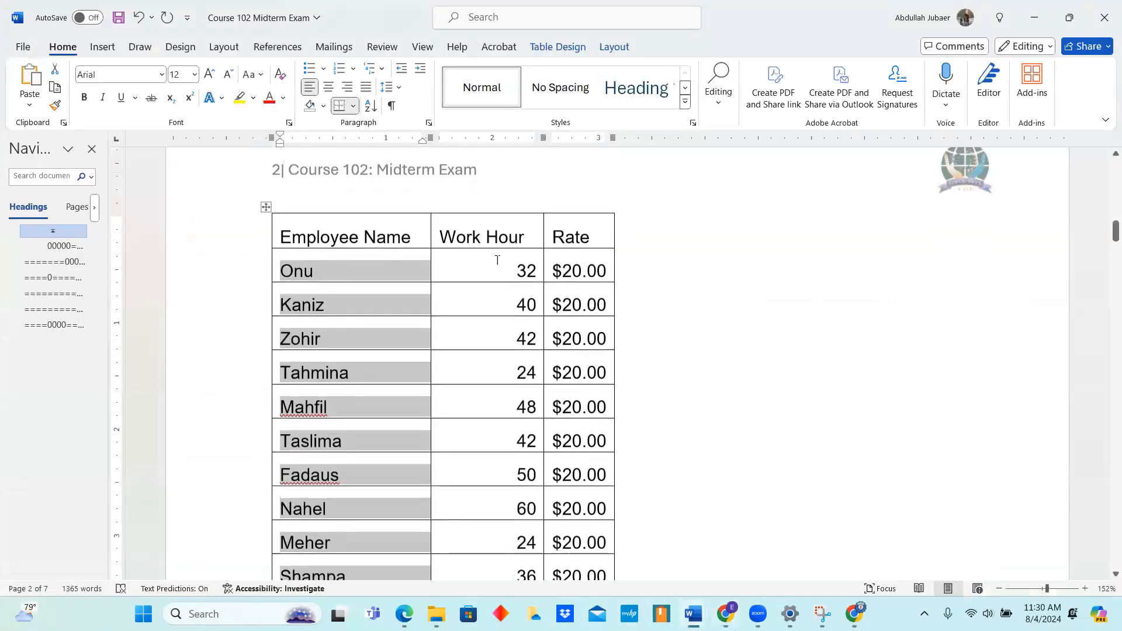
click(488, 270)
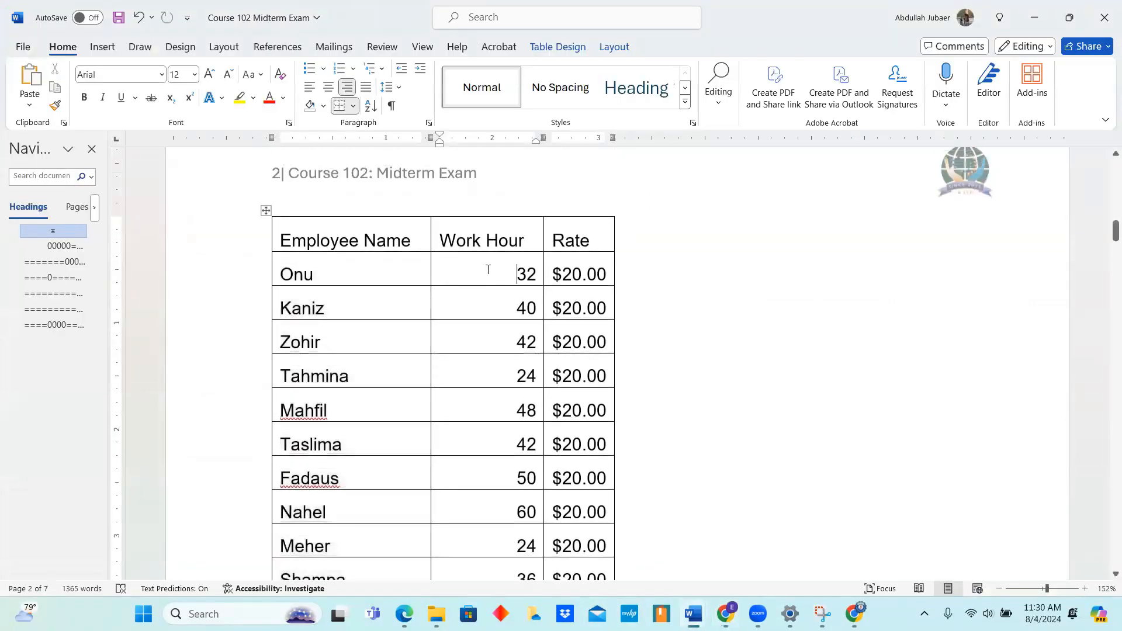
key(shift+Down)
key(shift+Down)
key(shift+Down)
key(shift+Down)
key(shift+Down)
key(shift+Down)
key(shift+Down)
key(shift+Down)
key(shift+Down)
key(shift+Down)
key(shift+Down)
key(shift+Down)
key(shift+Down)
key(shift+Down)
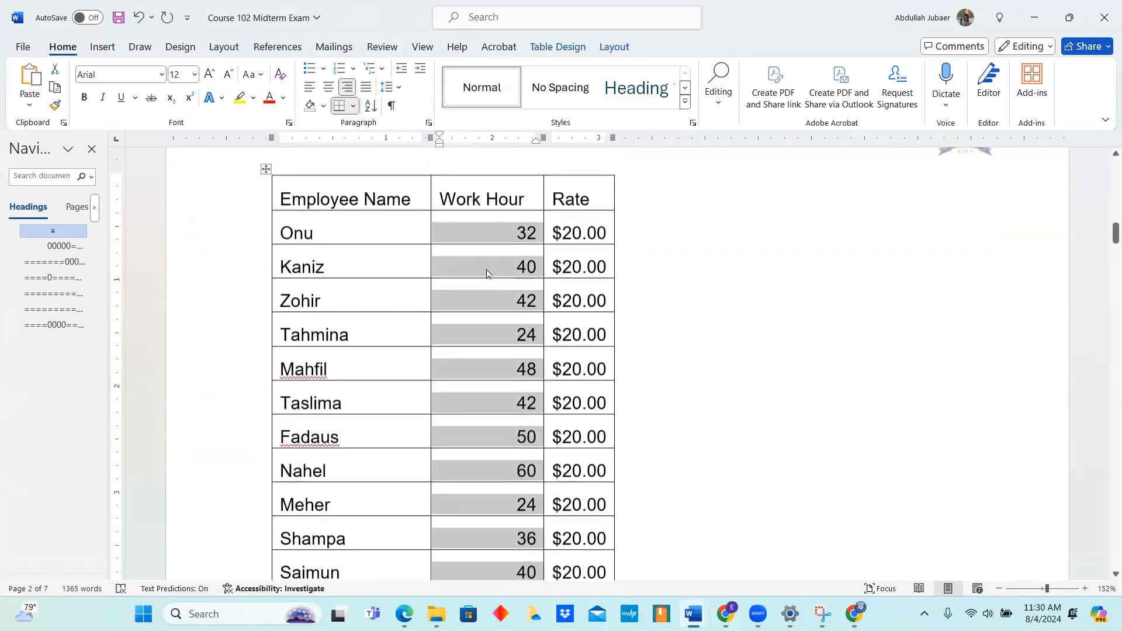
key(shift+Down)
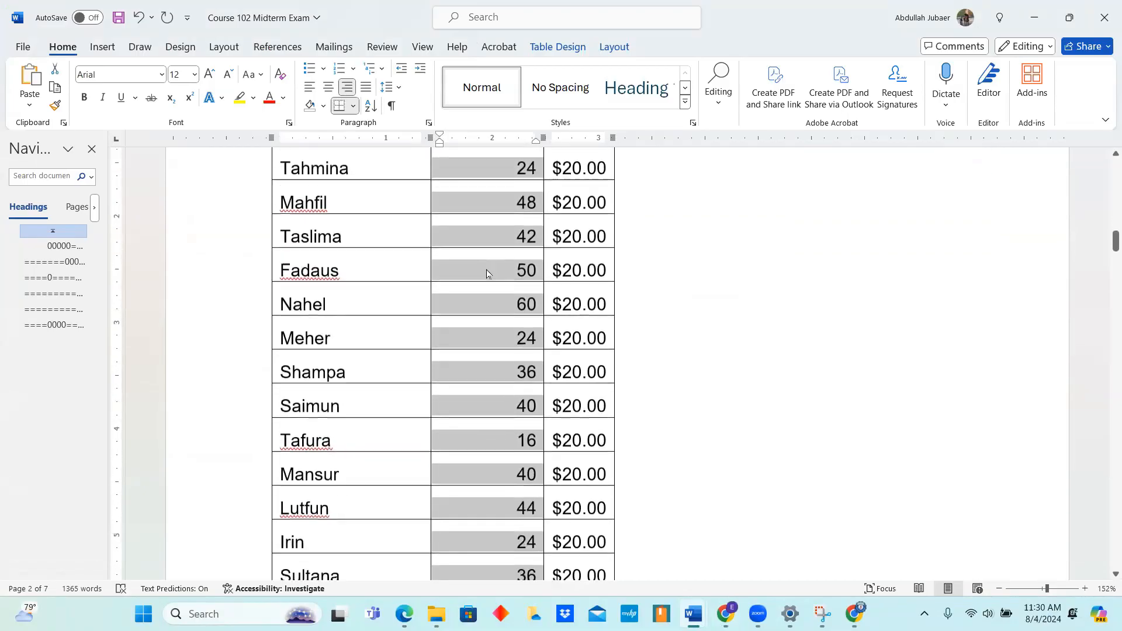
key(shift+Right)
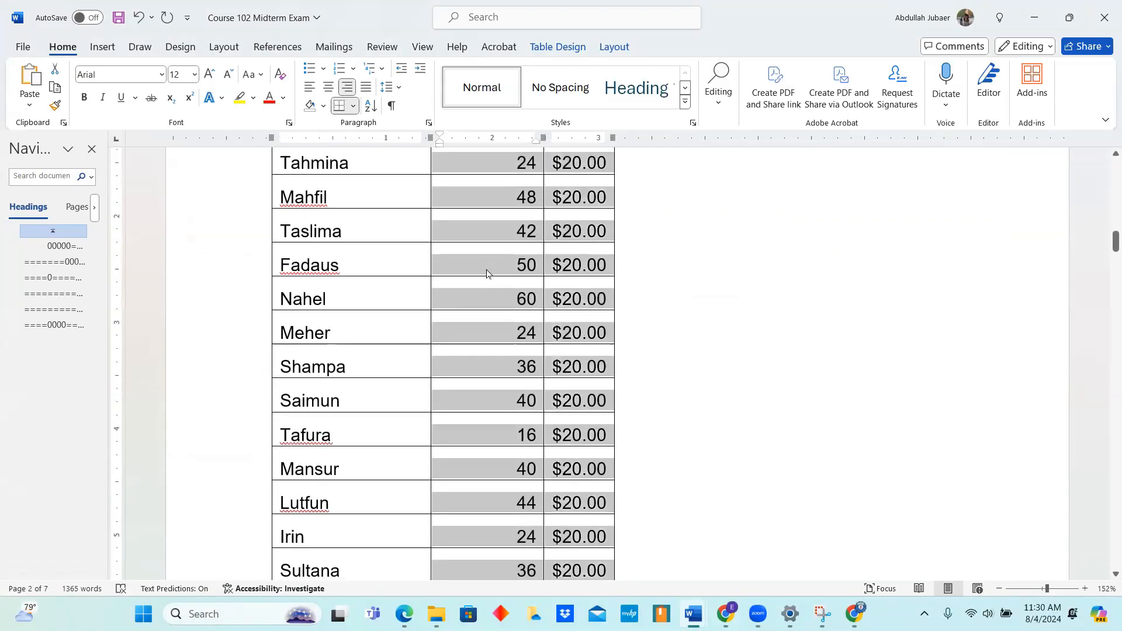
scroll(628, 310, down, 3)
key(shift+Down)
key(shift+Down)
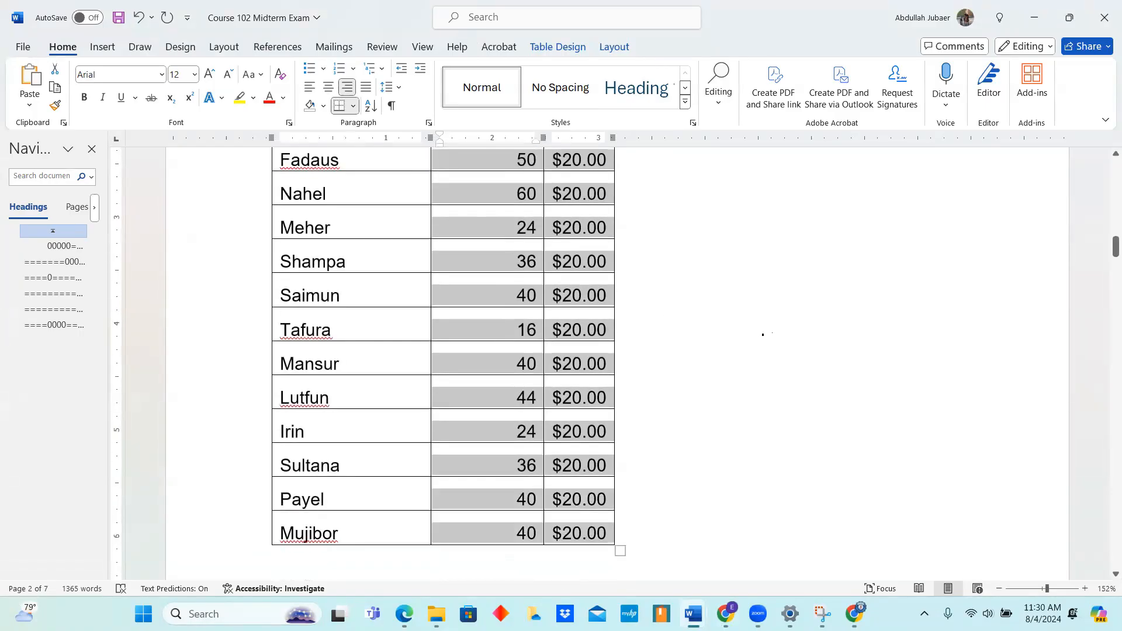
mouse_move(687, 608)
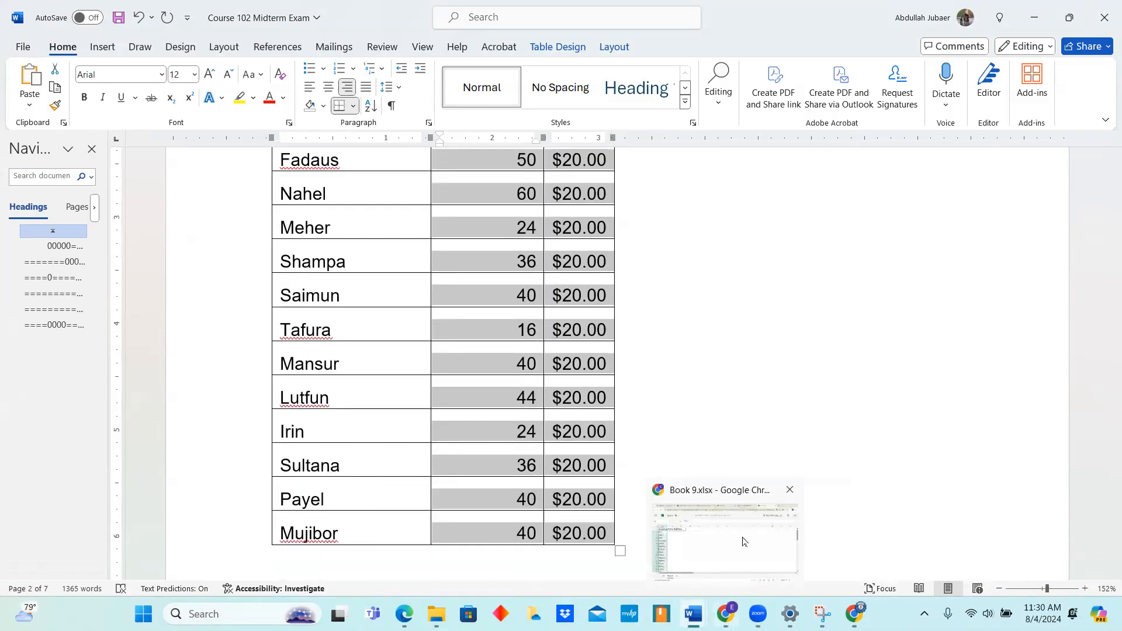
Switch to the Book 9 workbook in Chrome and paste the copied work hours and rates from cell B2 as values only.
click(726, 614)
click(131, 214)
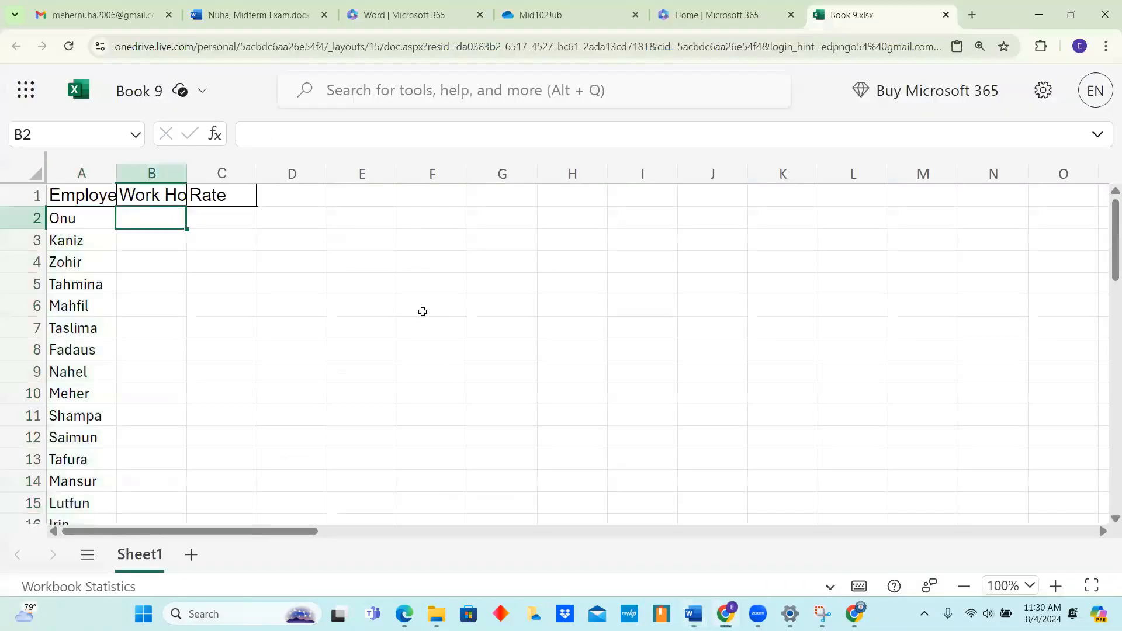
key(ctrl+v)
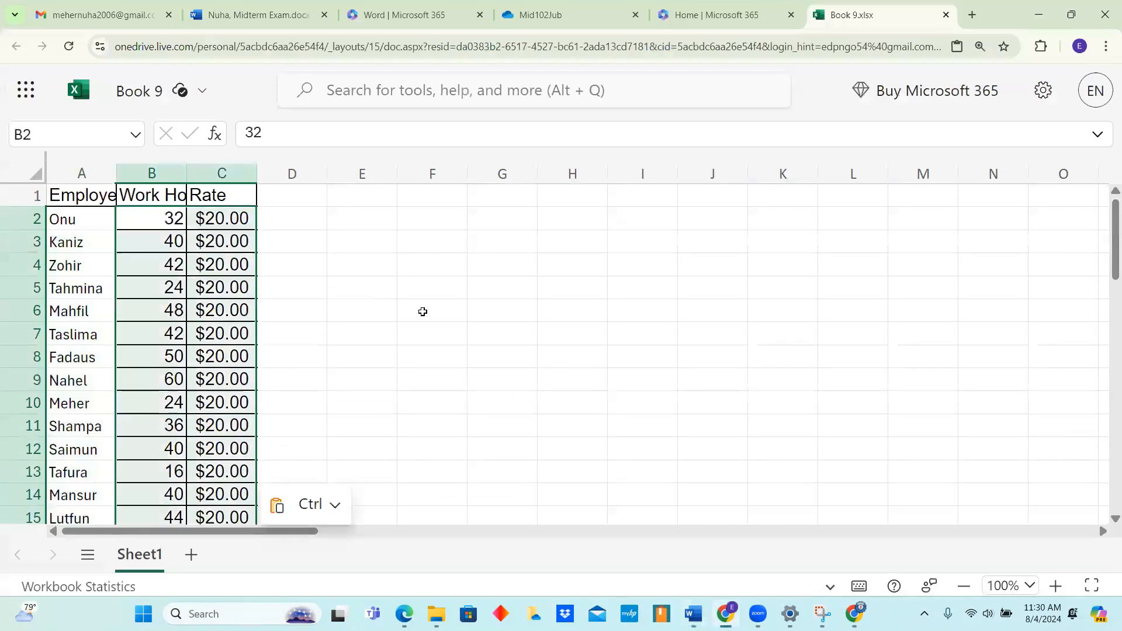
key(ctrl)
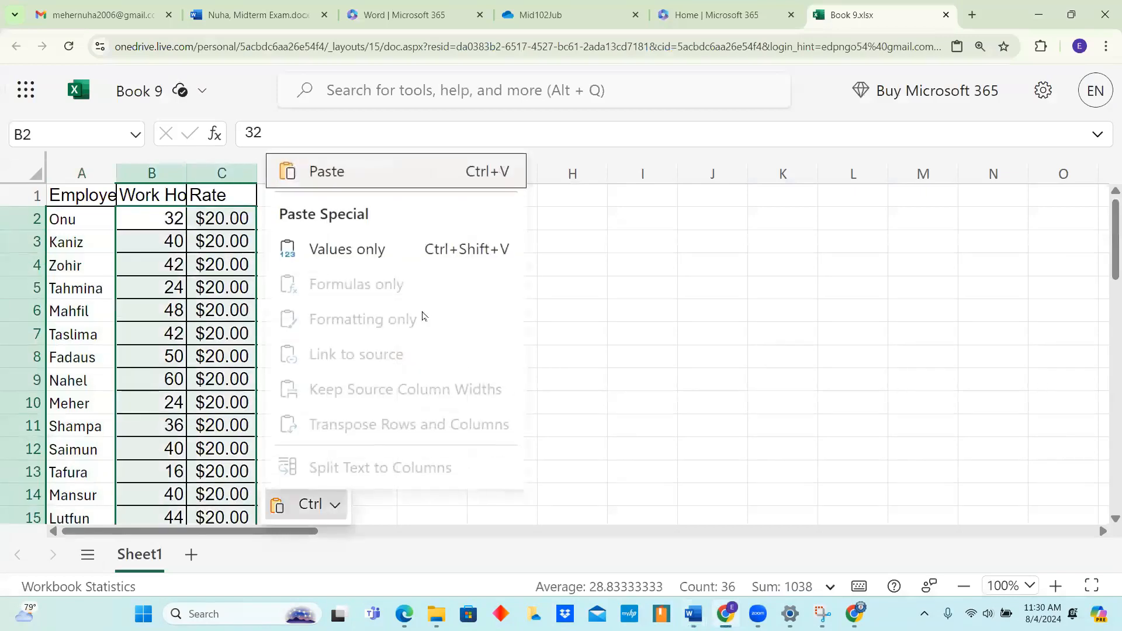
click(374, 248)
click(391, 301)
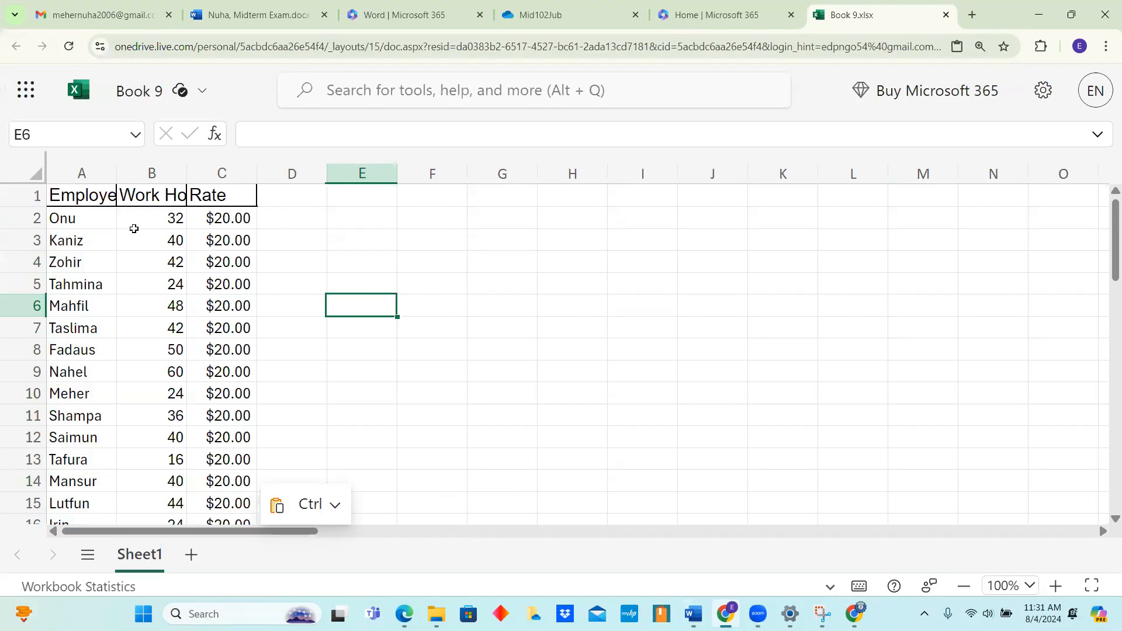
Examine the number formats of cells in the Employee Name, Work Hour and Rate columns, and the stored value of C2.
click(155, 218)
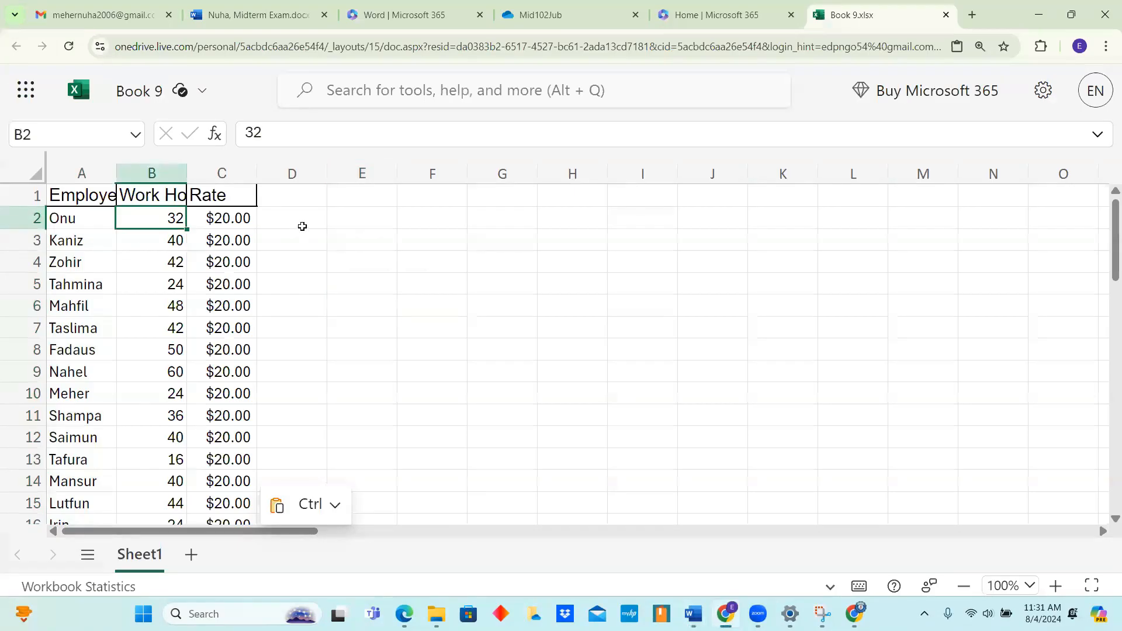
click(298, 218)
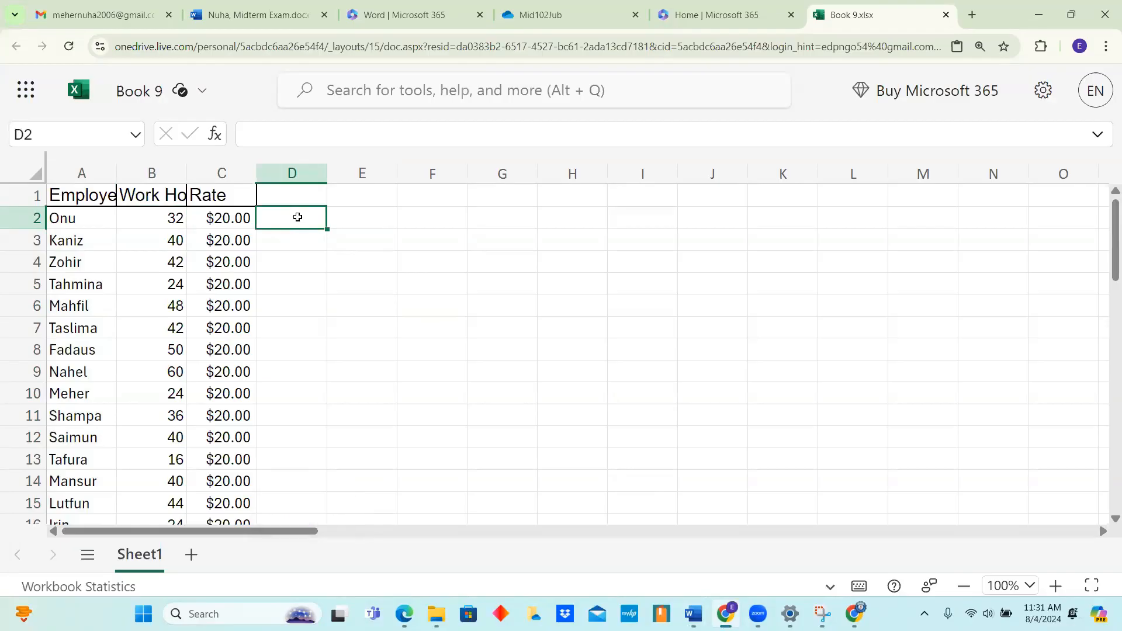
click(219, 223)
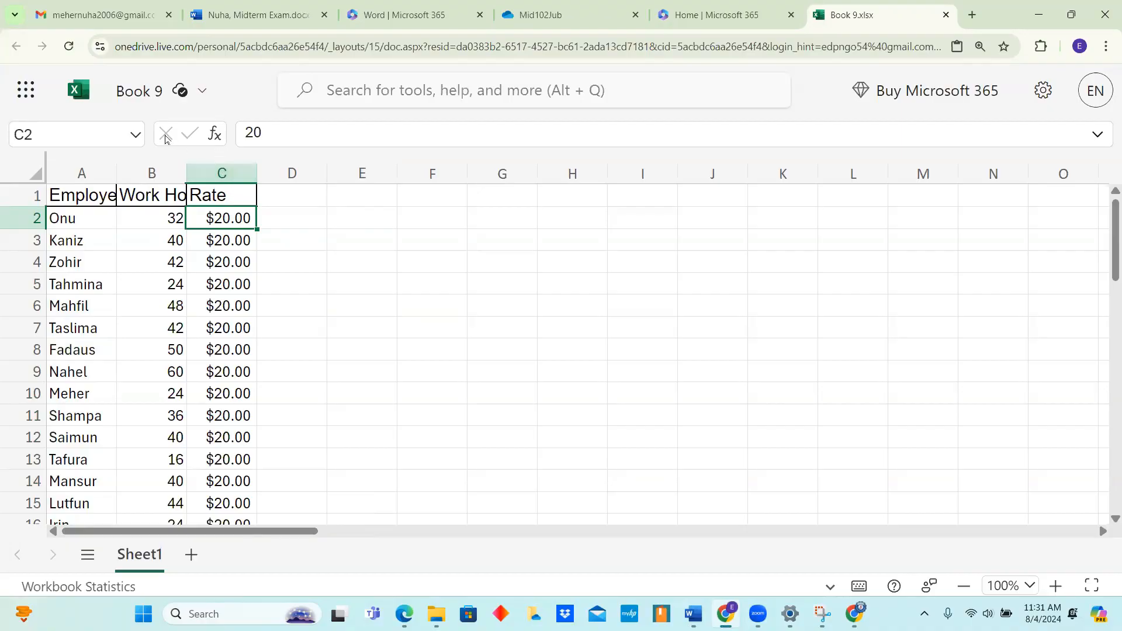
mouse_move(37, 94)
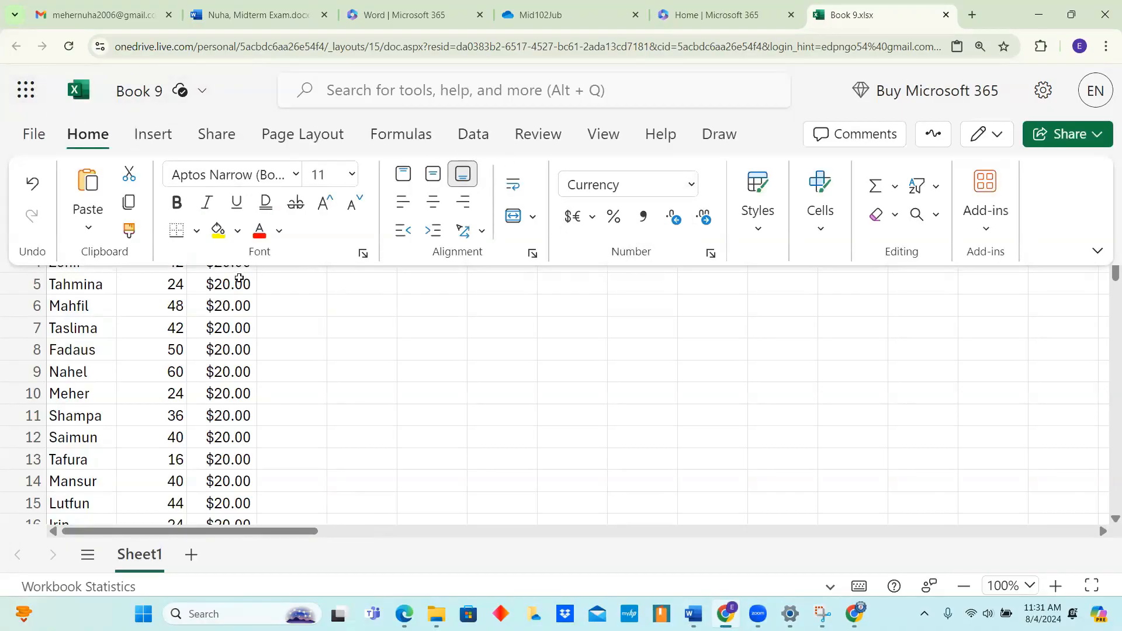
click(240, 304)
click(164, 220)
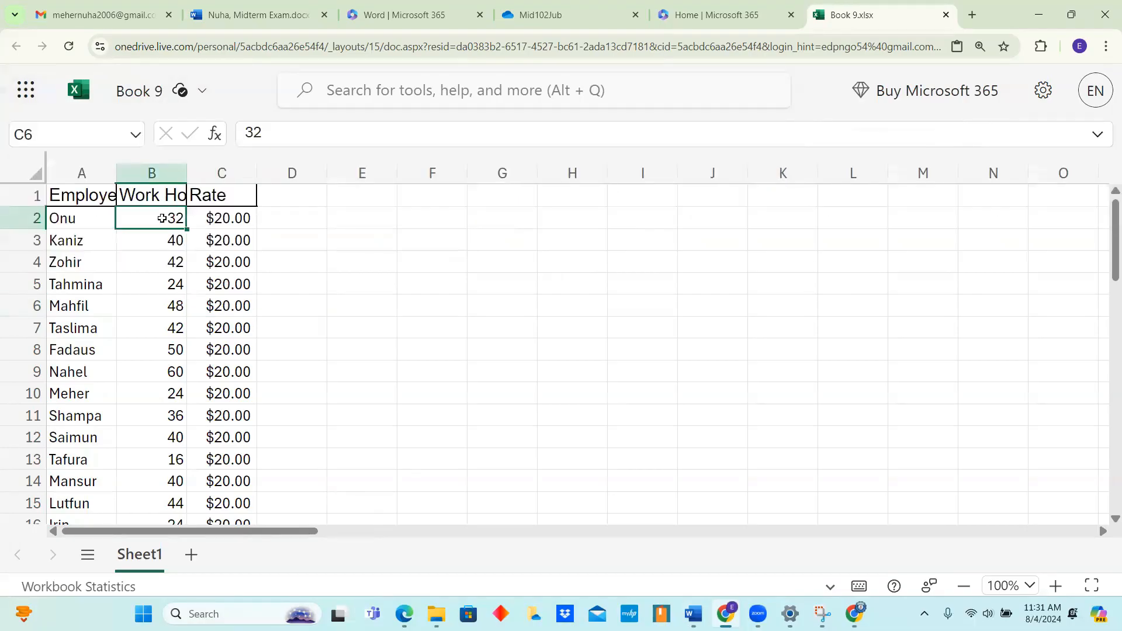
mouse_move(88, 89)
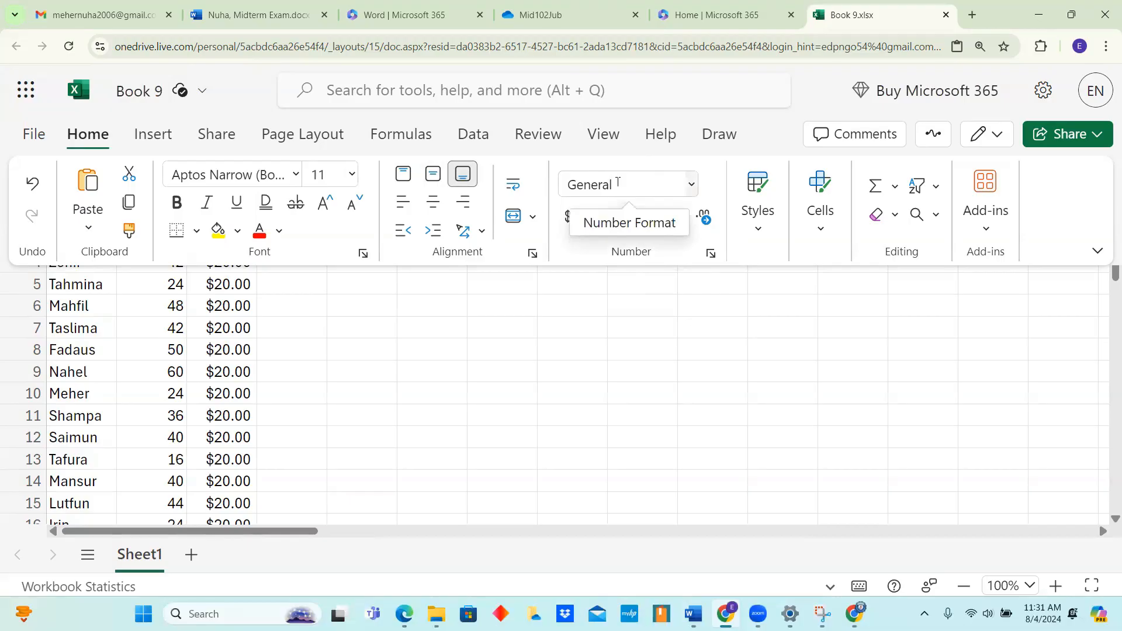
click(81, 310)
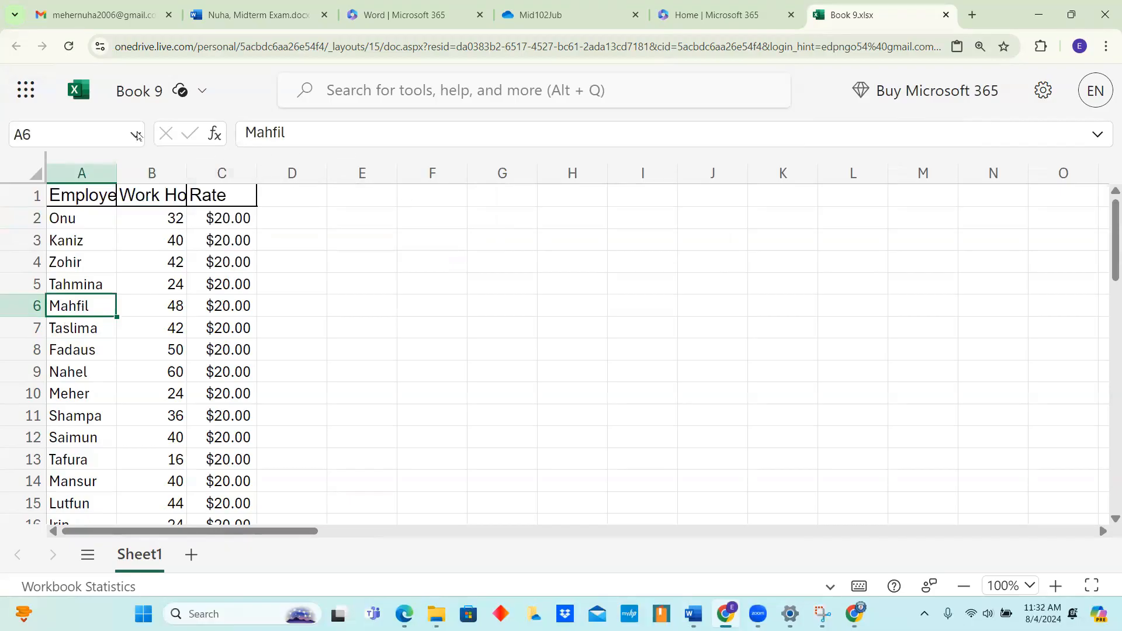
mouse_move(117, 100)
click(234, 222)
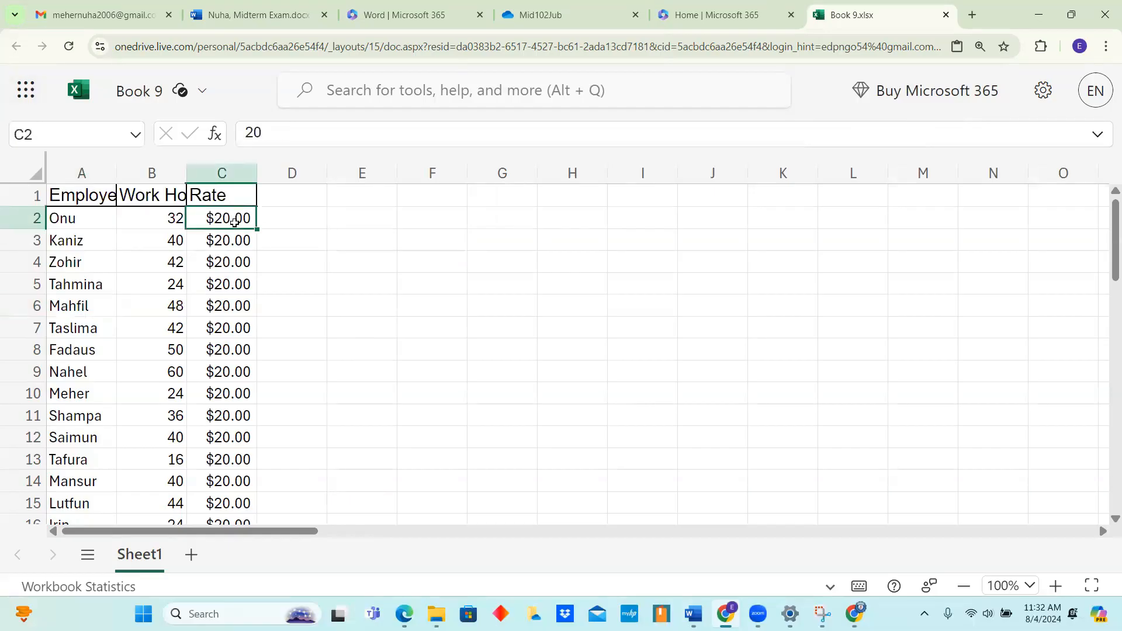
mouse_move(181, 92)
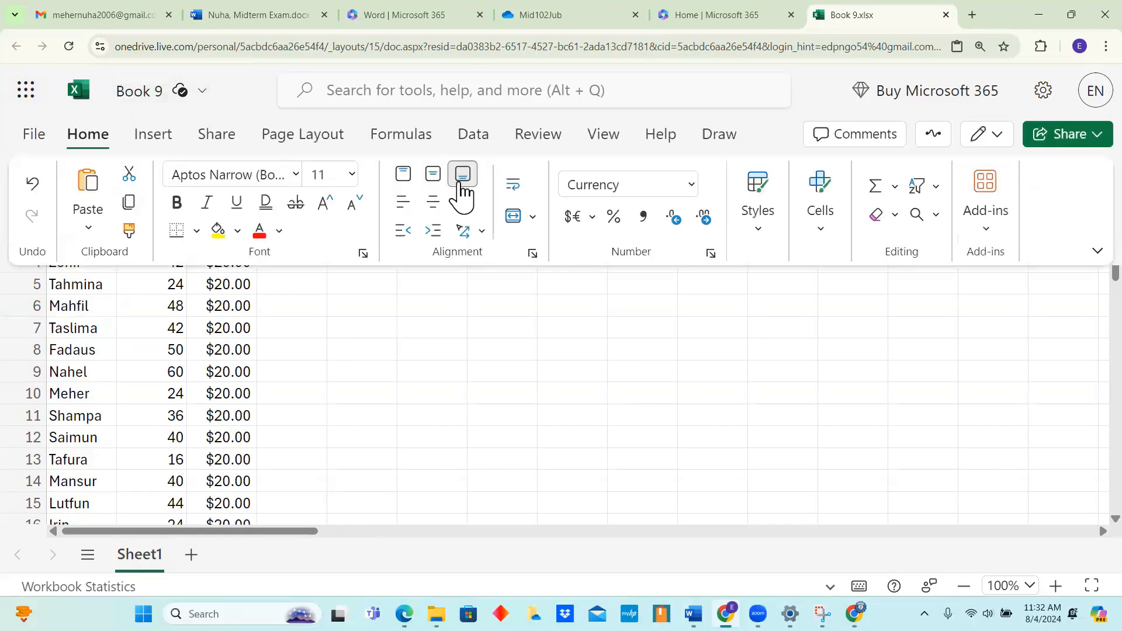
click(491, 367)
click(222, 219)
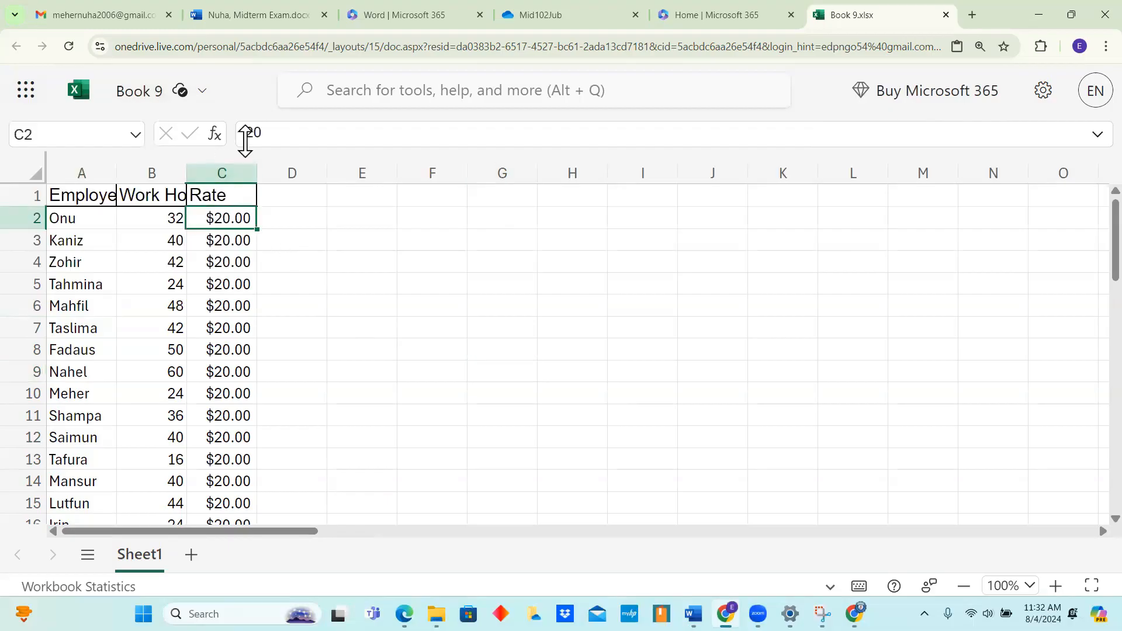
double_click(219, 221)
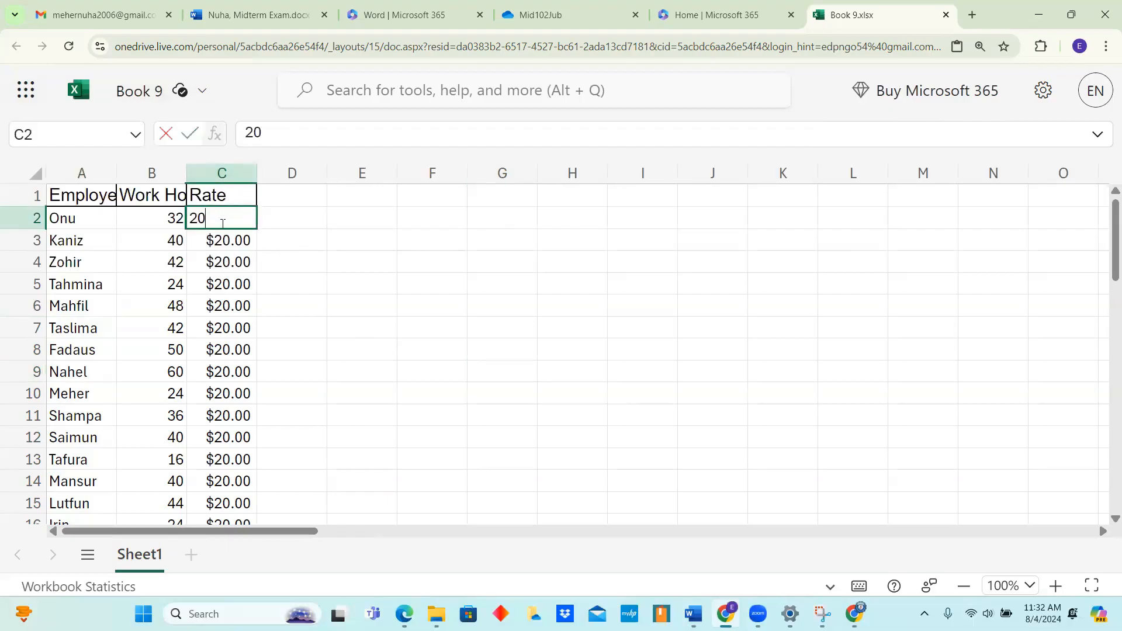
click(410, 250)
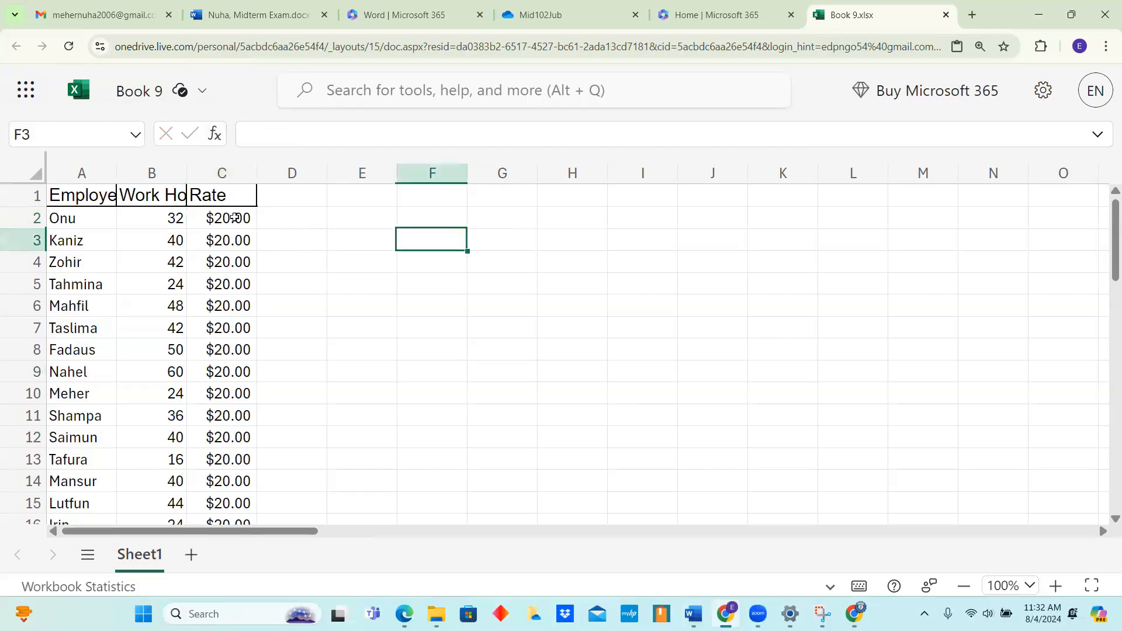
click(225, 217)
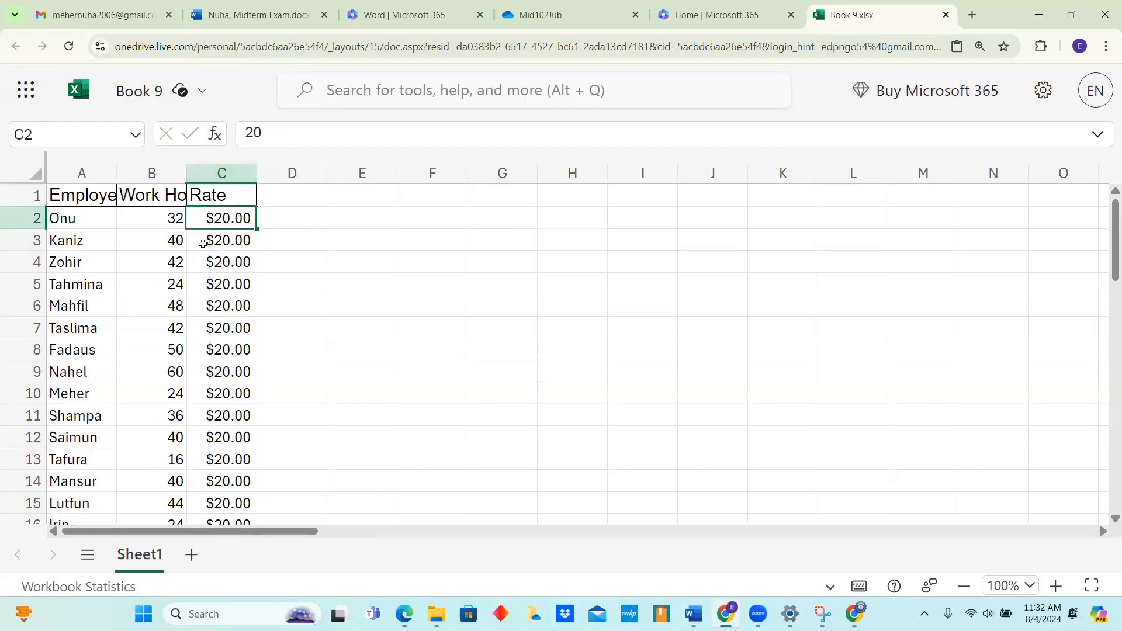
Try the Currency number format on the first Work Hour value in cell B2.
click(162, 219)
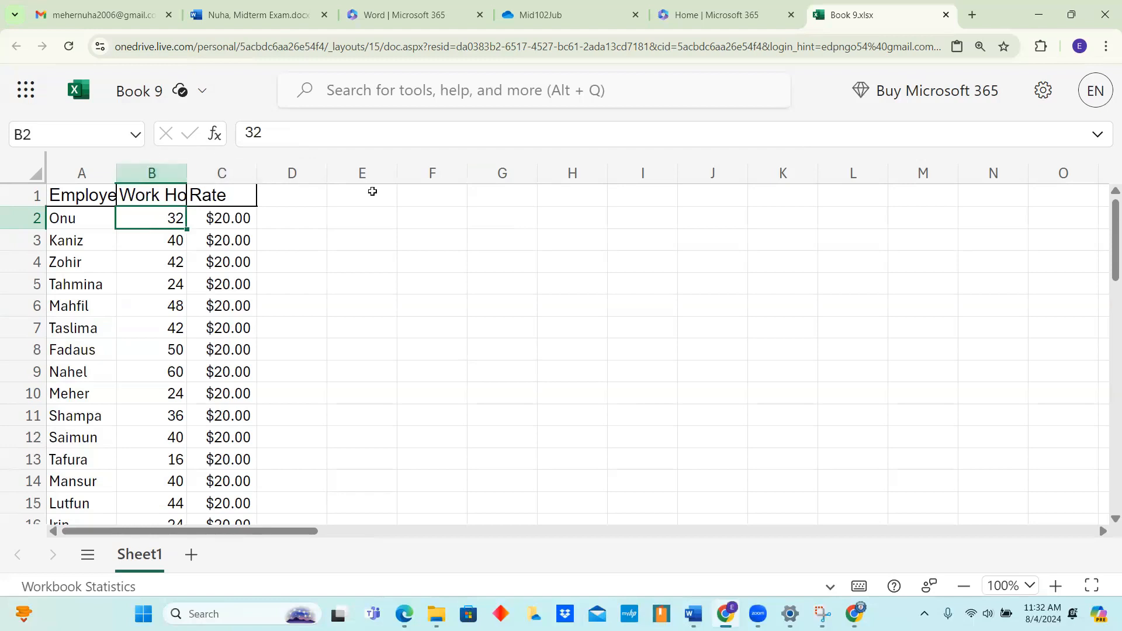
click(209, 113)
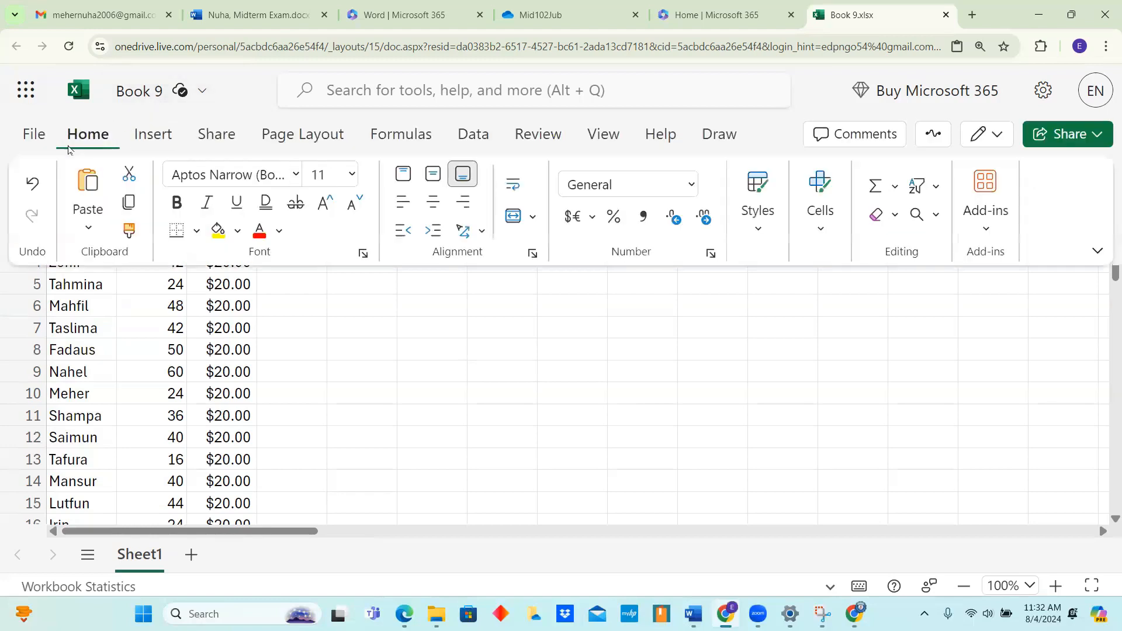
click(691, 183)
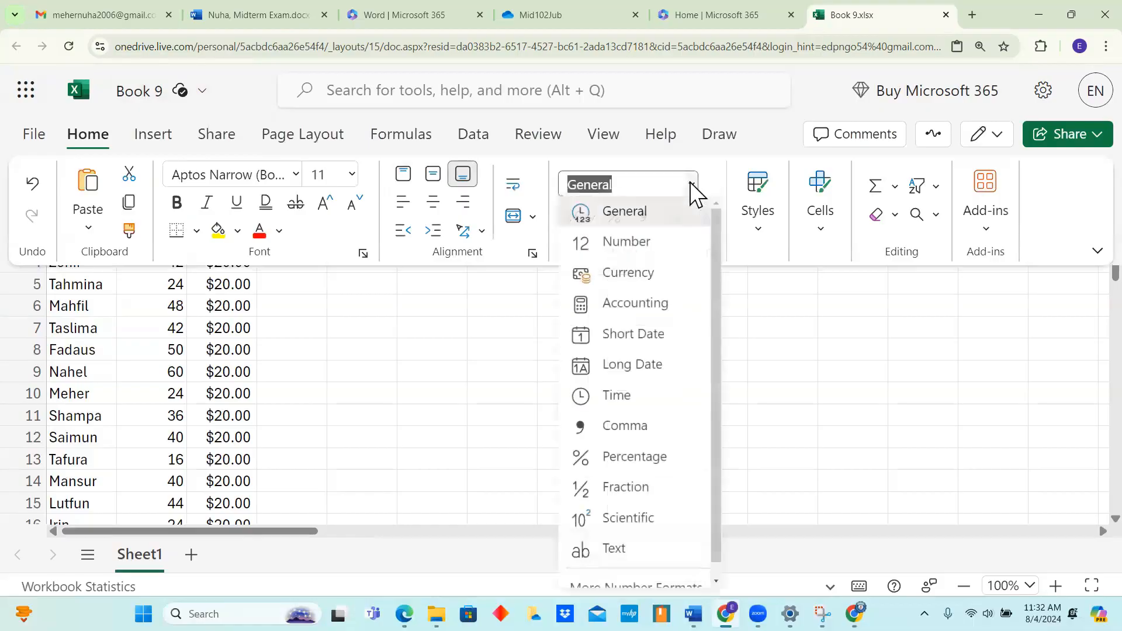
click(658, 274)
click(630, 371)
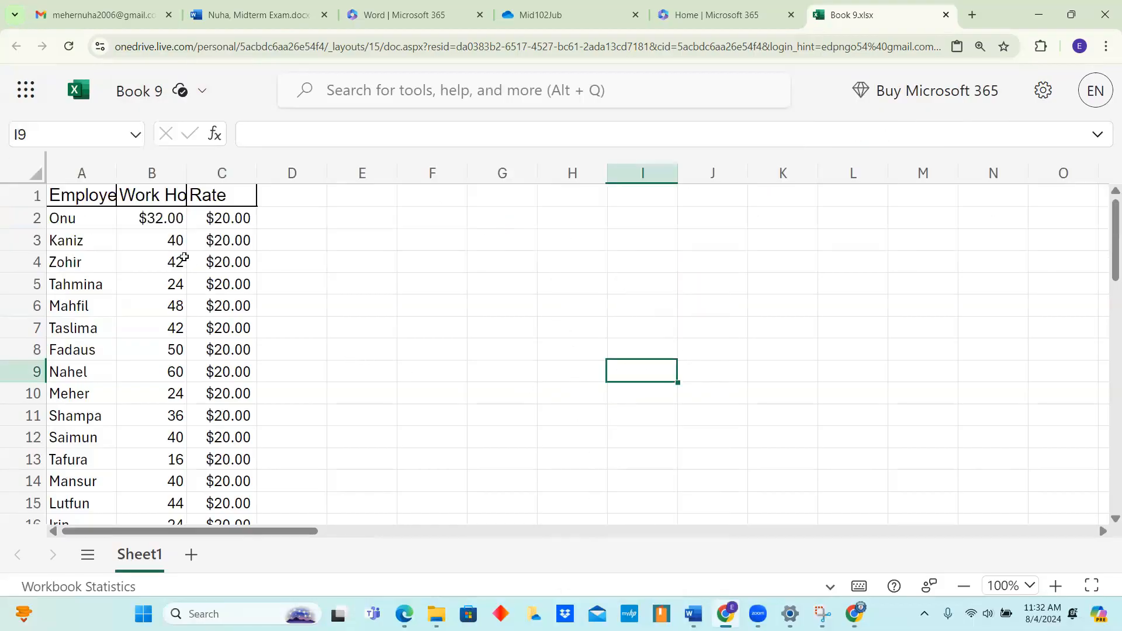
Try the Currency number format on the entire Work Hour column B, and undo both currency format changes.
click(152, 172)
click(78, 90)
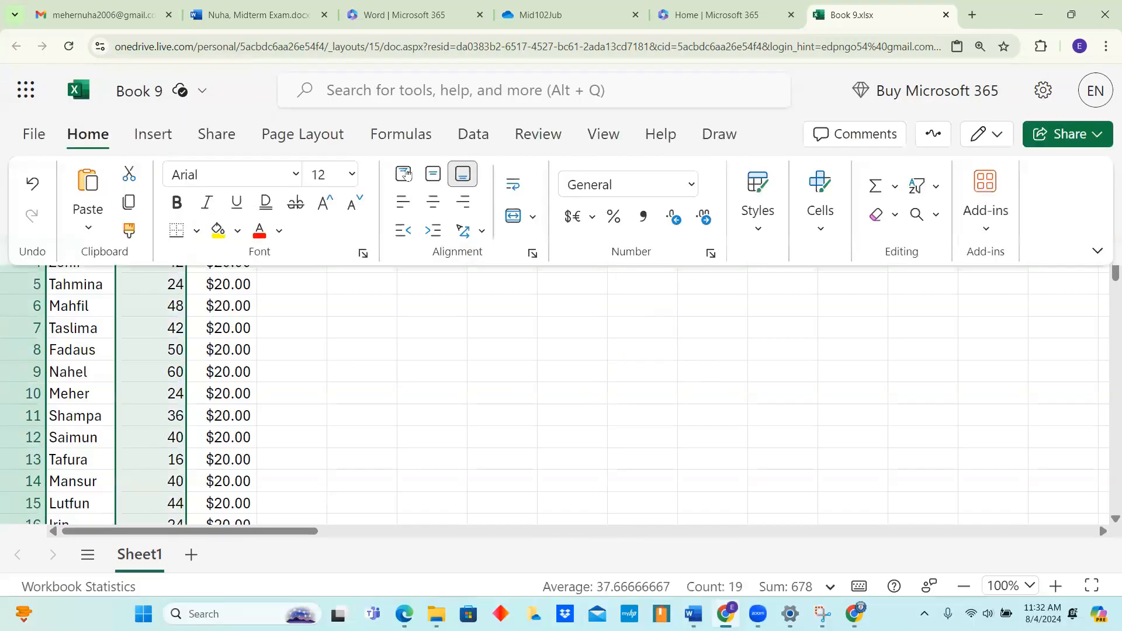
click(692, 186)
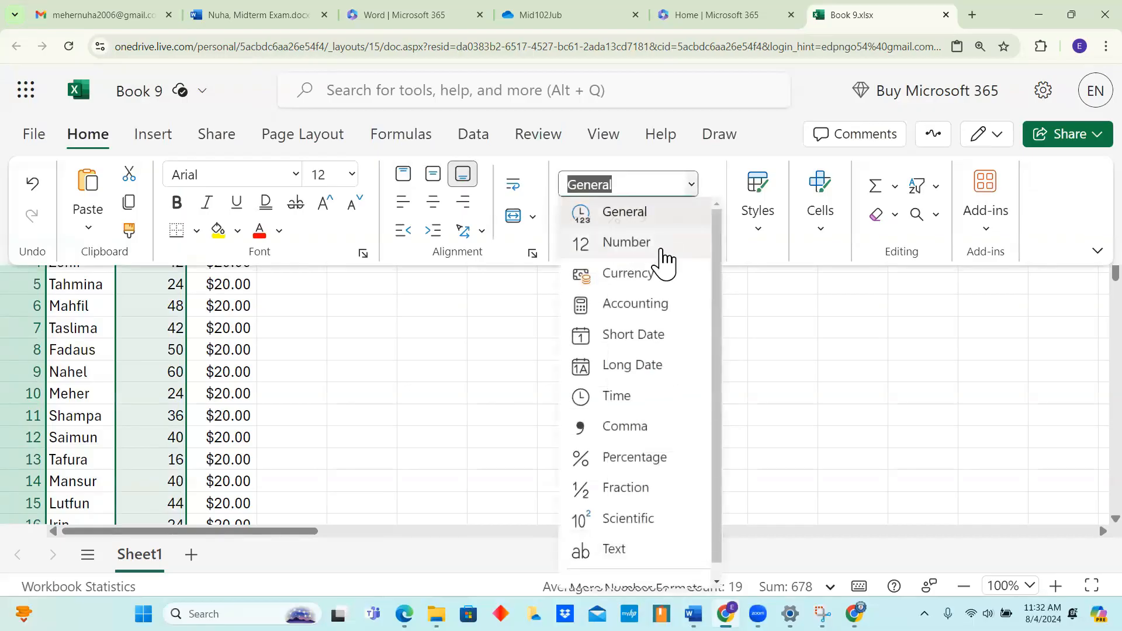
click(643, 286)
click(547, 389)
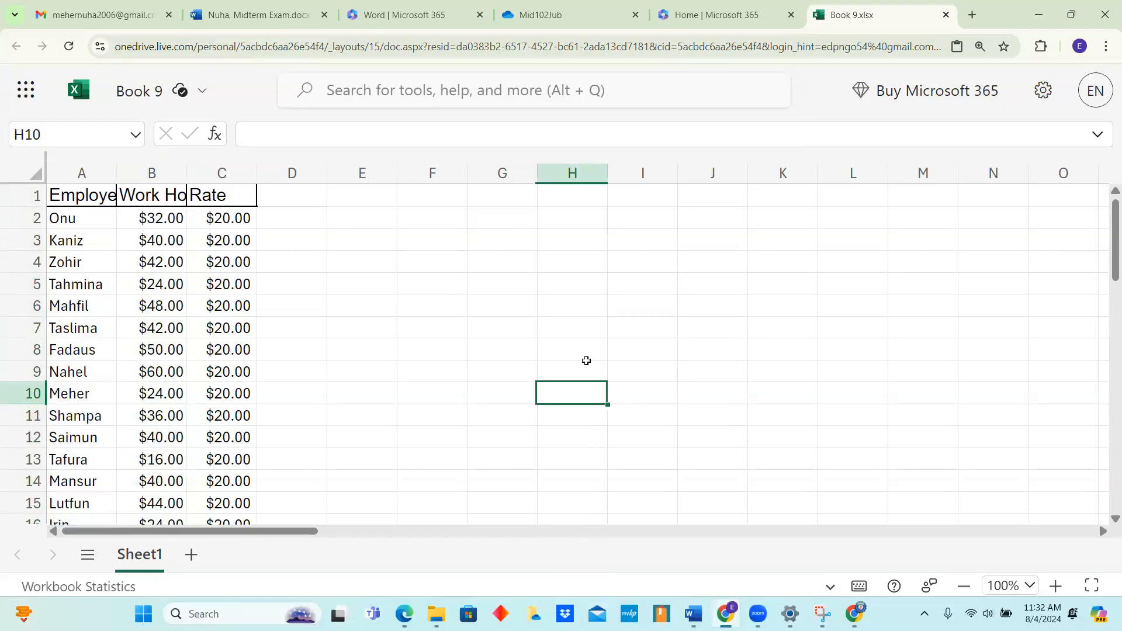
key(ctrl+z)
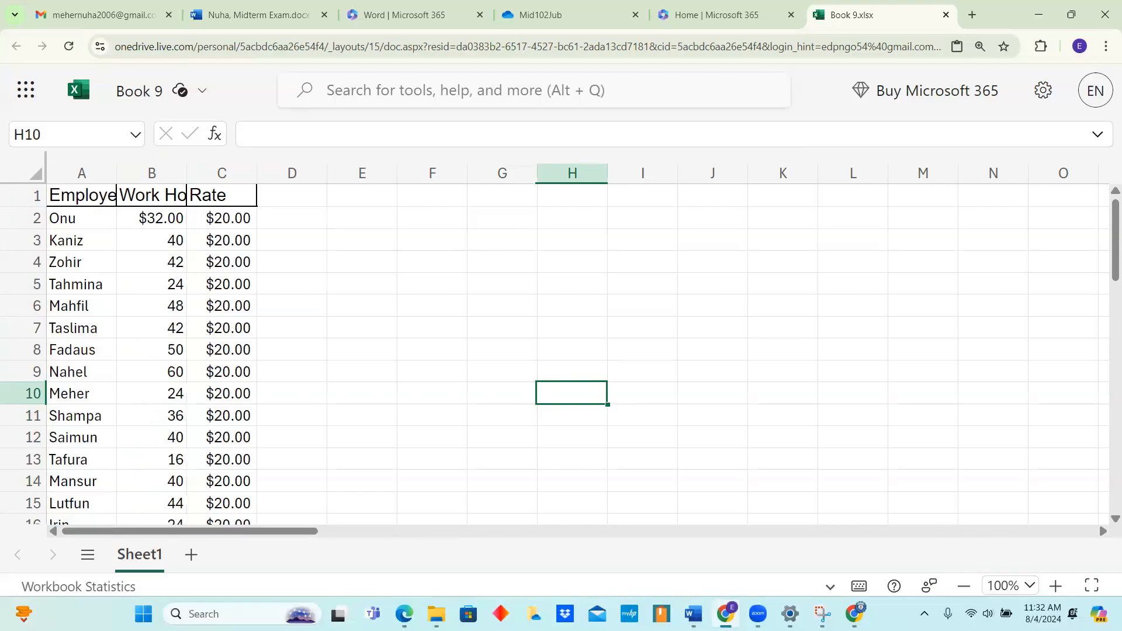
key(ctrl+z)
Enter the formula =B2*C2 in cell D2 to multiply the first employee's work hours by the rate.
click(288, 219)
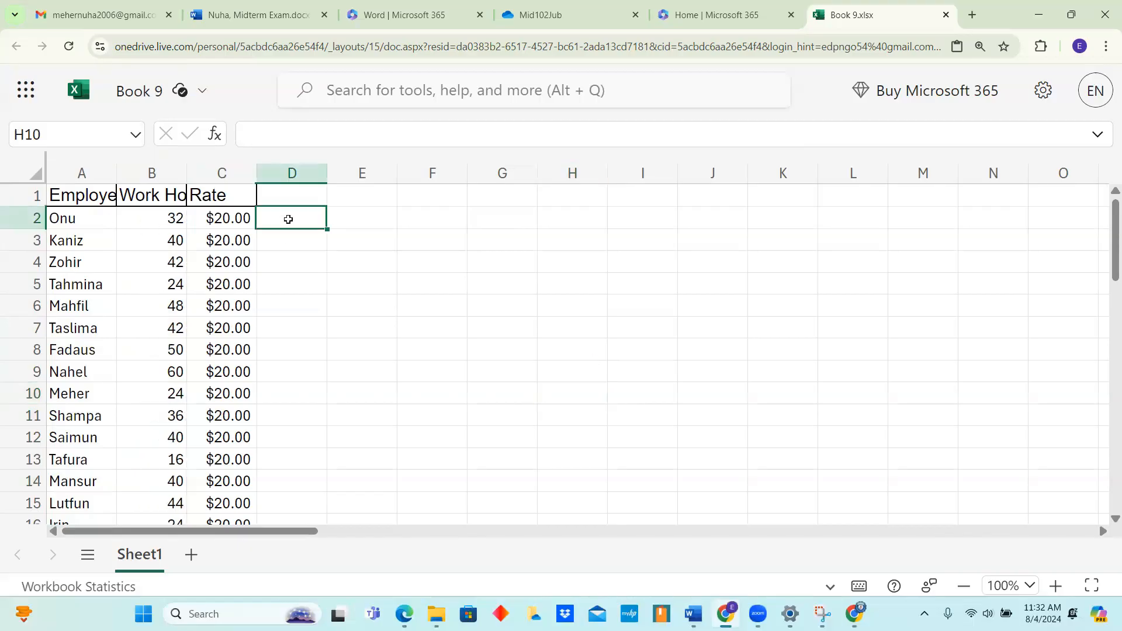
text(=)
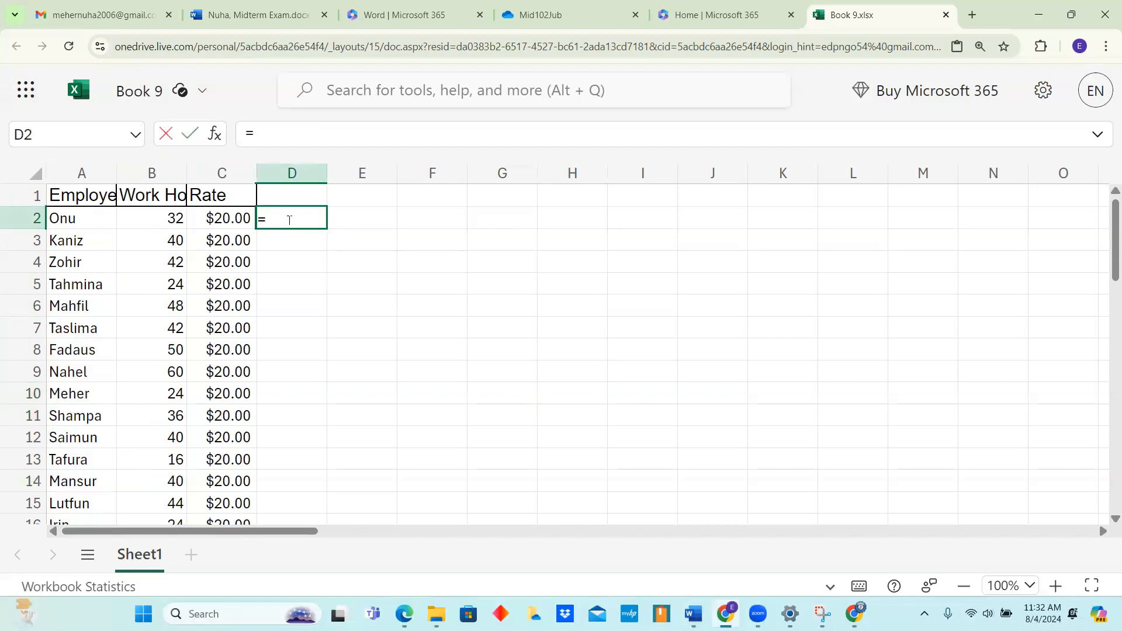
click(163, 224)
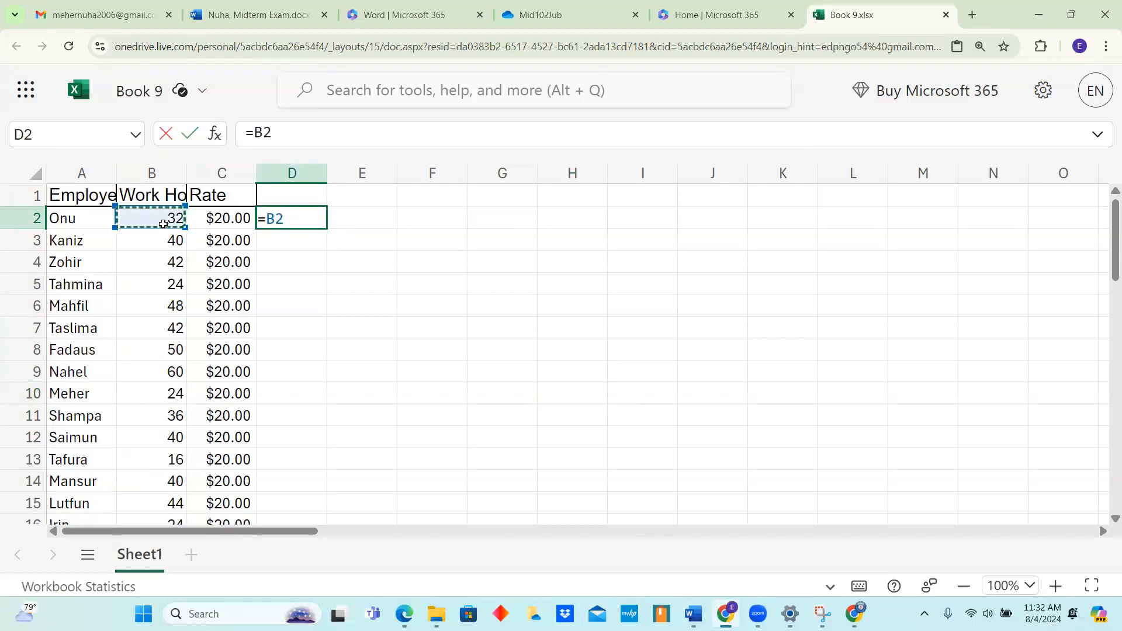
text(*)
click(233, 223)
key(Return)
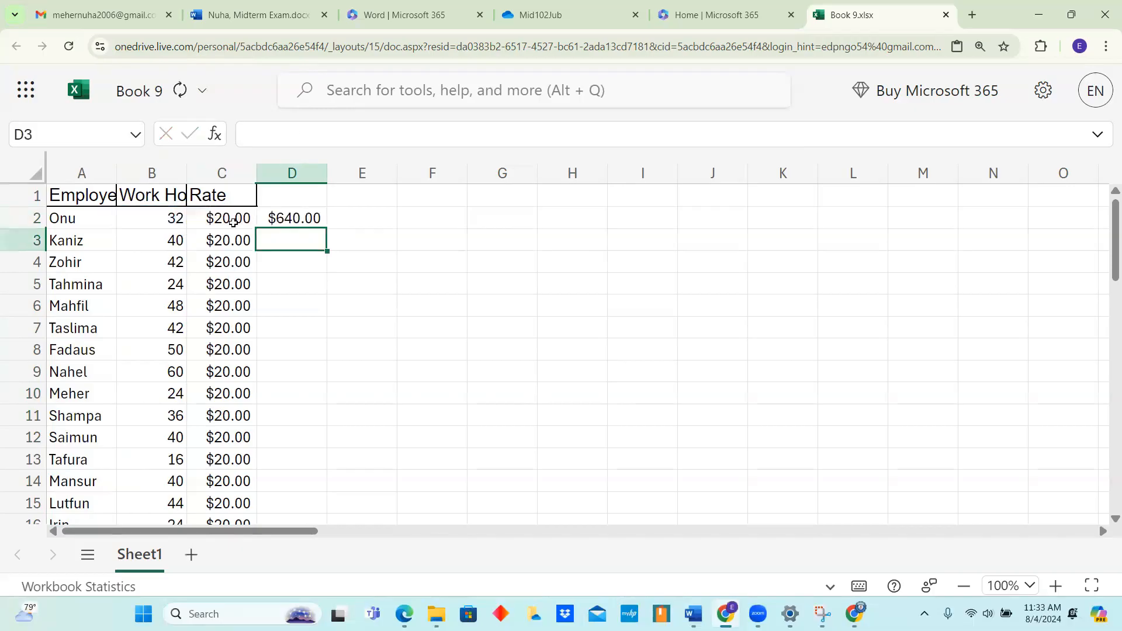
Fill the D2 formula down to D19 for all employees and check the formula in the last row.
click(298, 218)
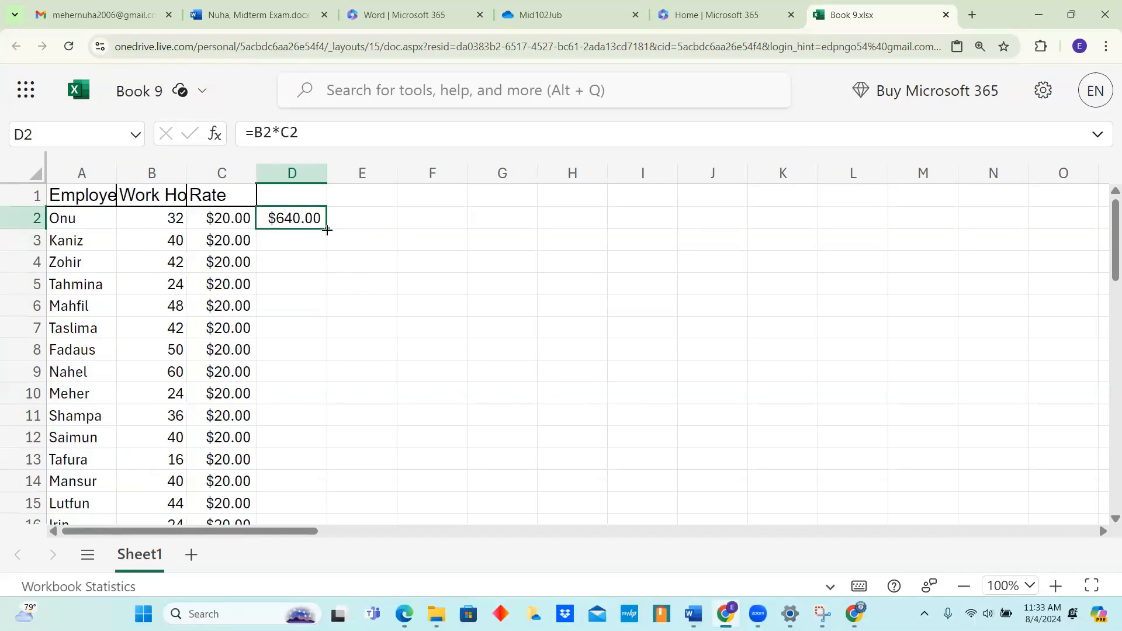
drag(327, 230, 309, 387)
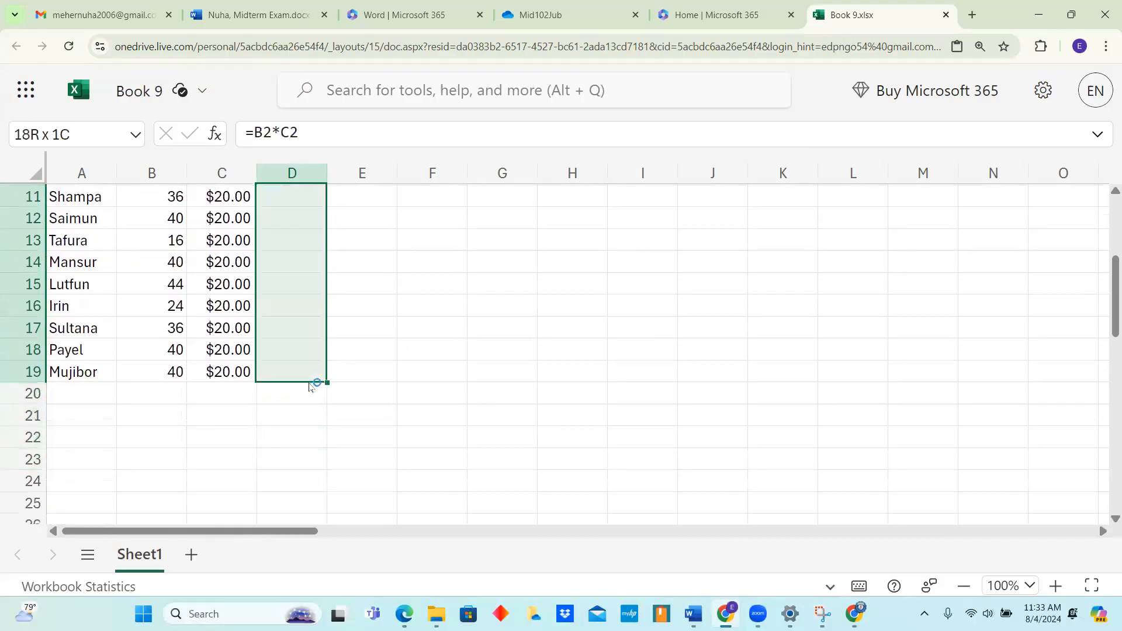
scroll(345, 310, up, 3)
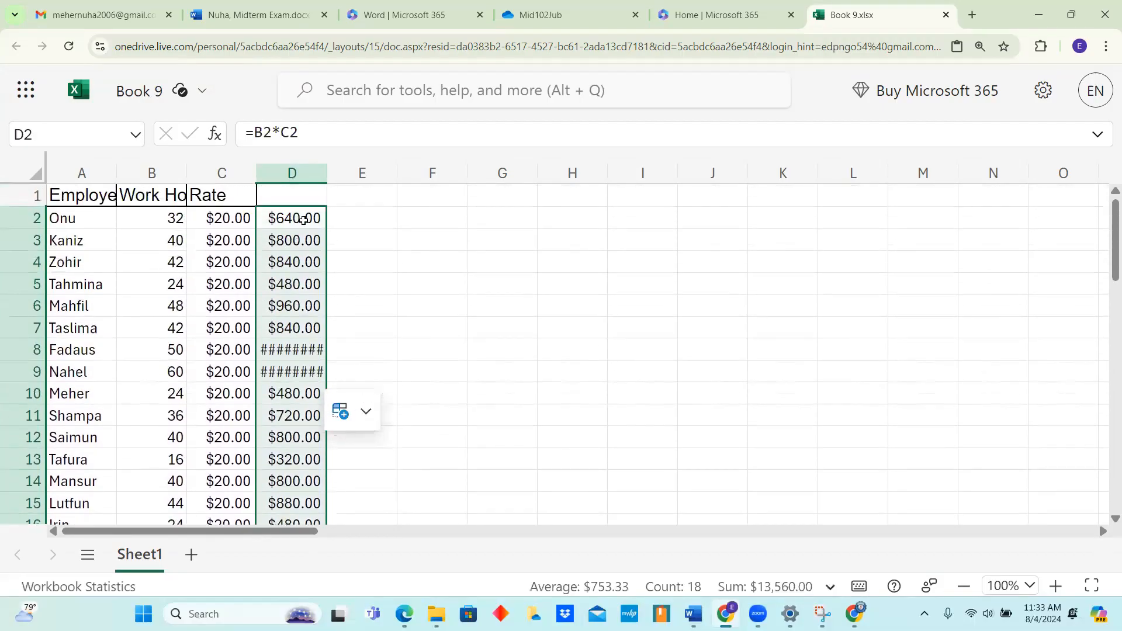
scroll(310, 450, down, 1)
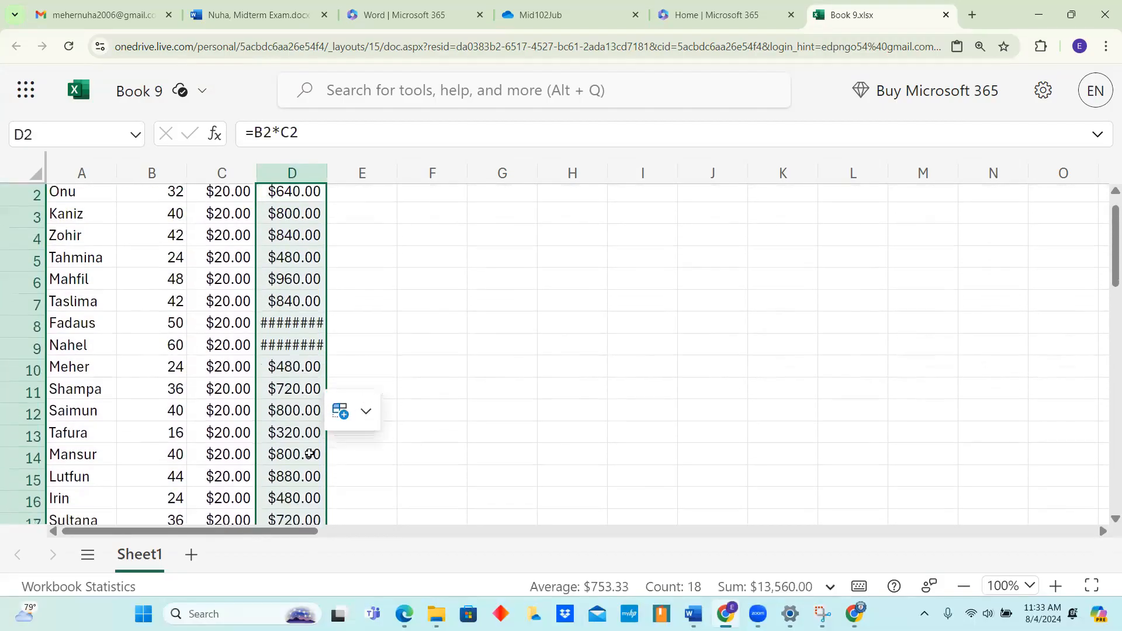
scroll(310, 454, down, 3)
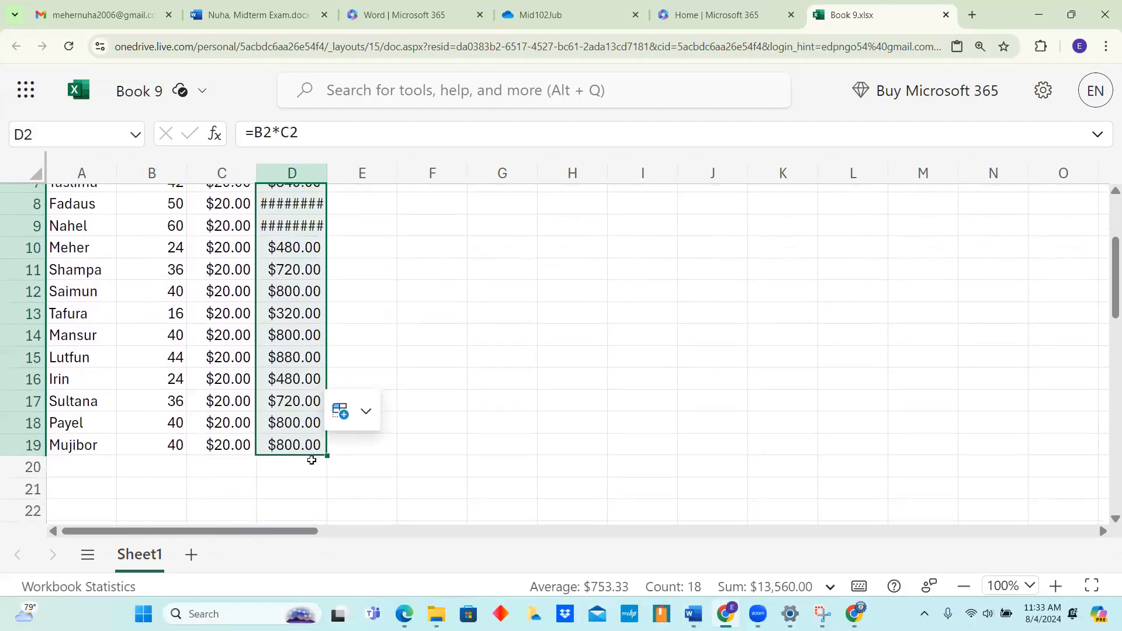
click(298, 448)
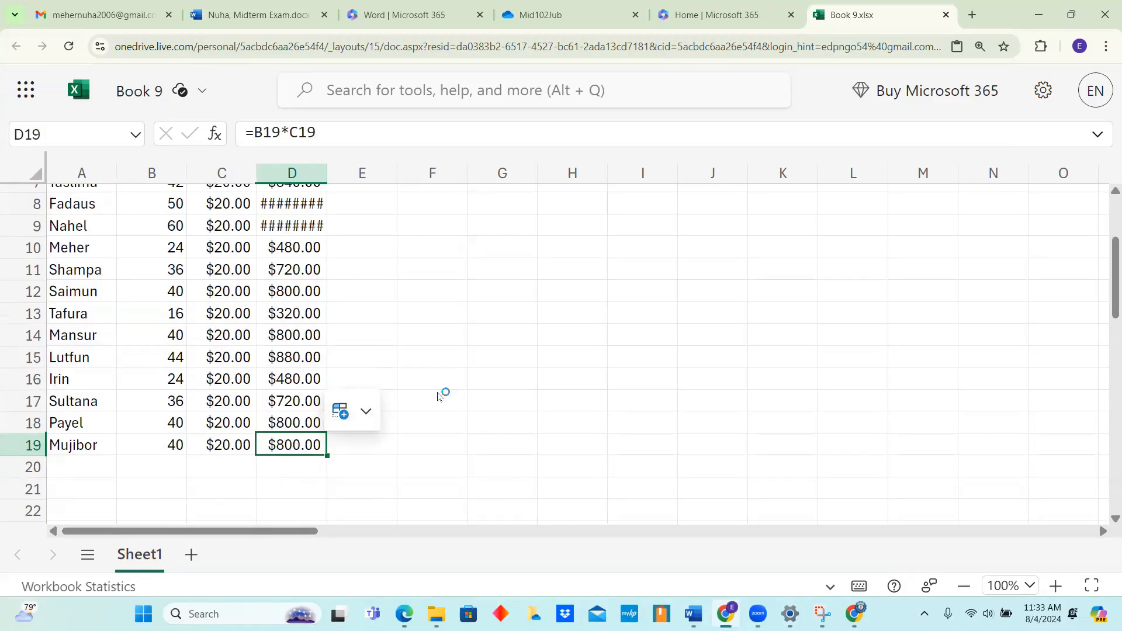
Undo the column D fill, and fill the D2 formula down to D19 again, checking the copied formula in the last row.
key(ctrl+z)
scroll(436, 358, up, 3)
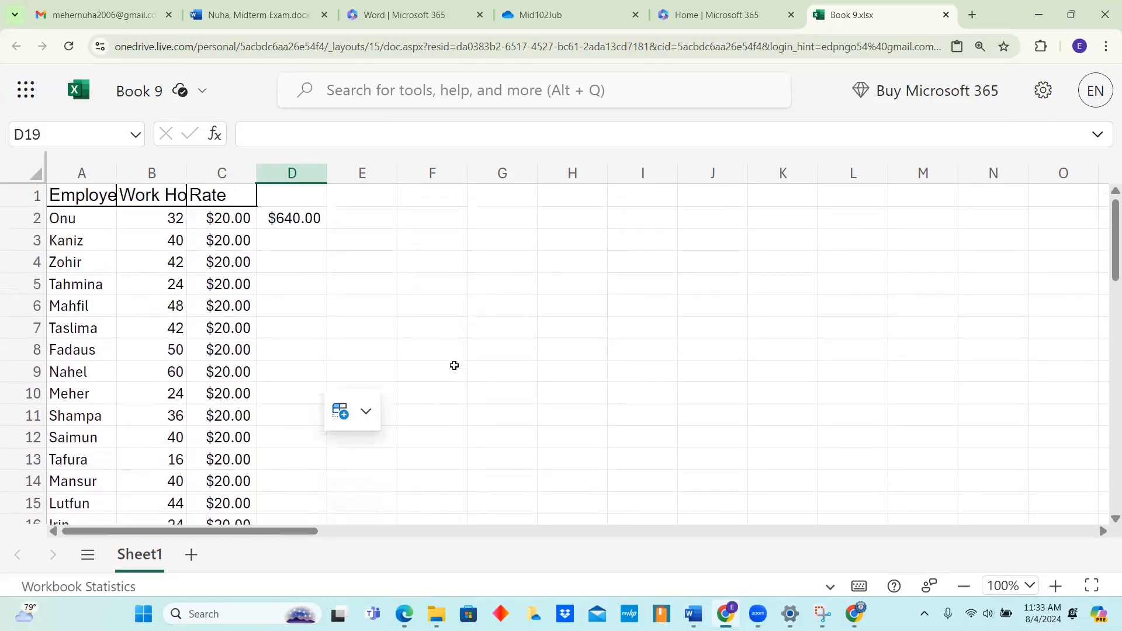
click(228, 218)
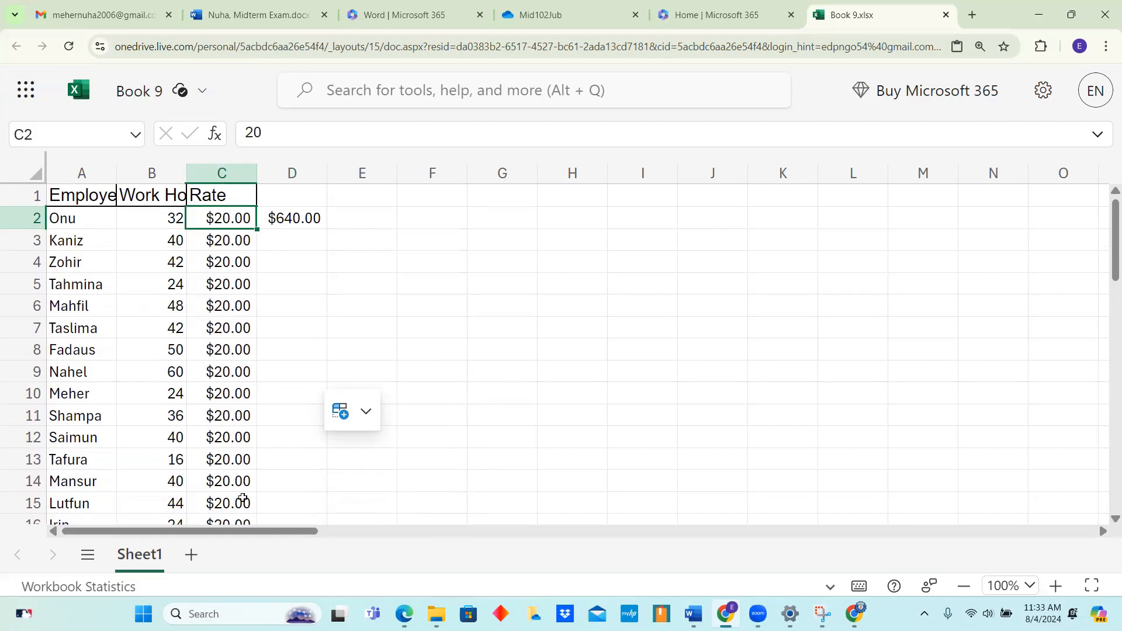
click(302, 219)
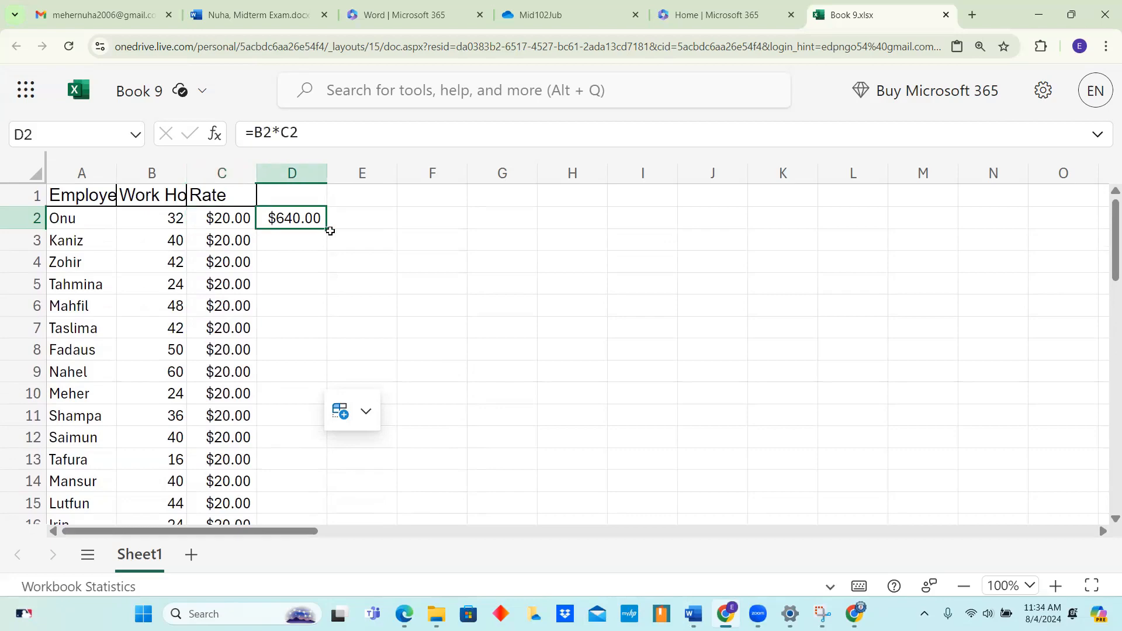
drag(327, 232, 318, 447)
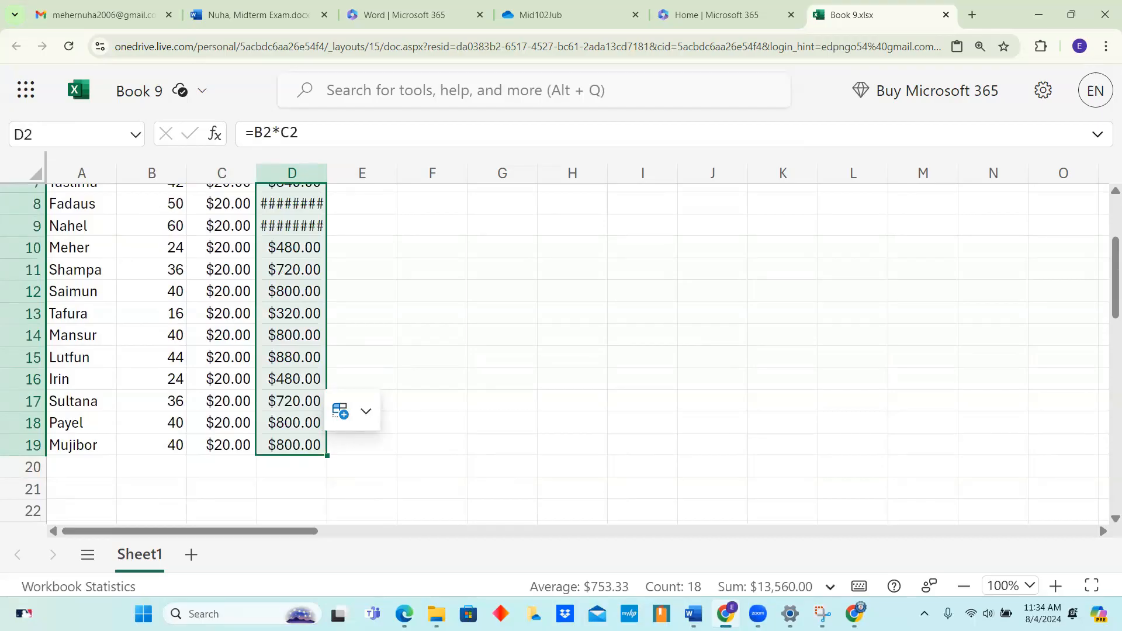
click(289, 446)
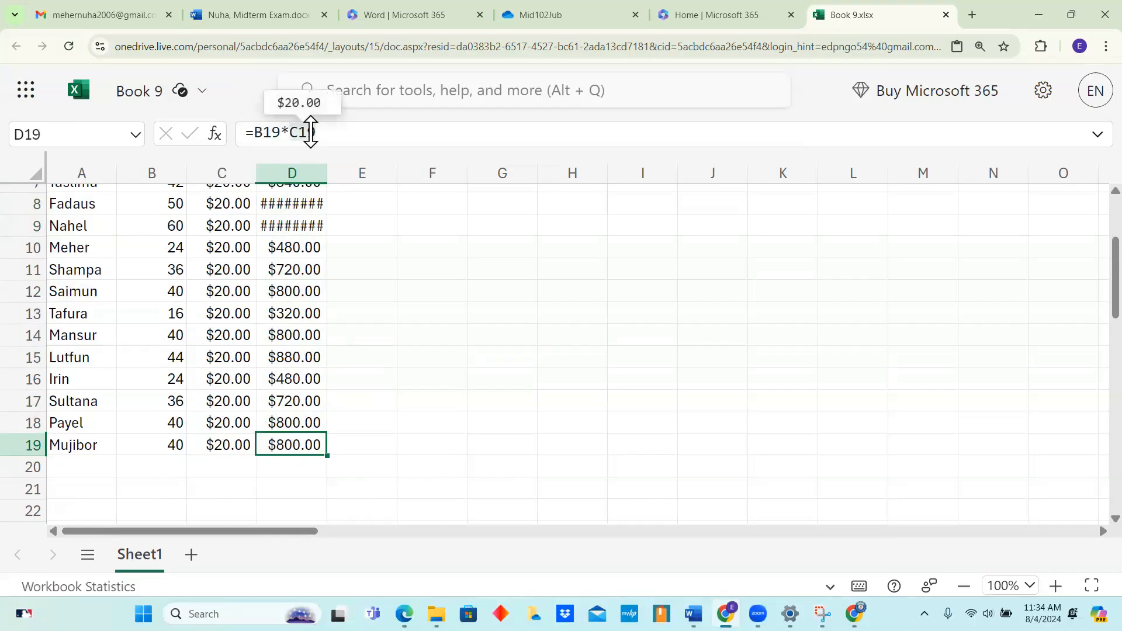
click(302, 363)
AutoFit column D to its pay amounts, try narrowing the column, and AutoFit it again.
scroll(383, 347, up, 3)
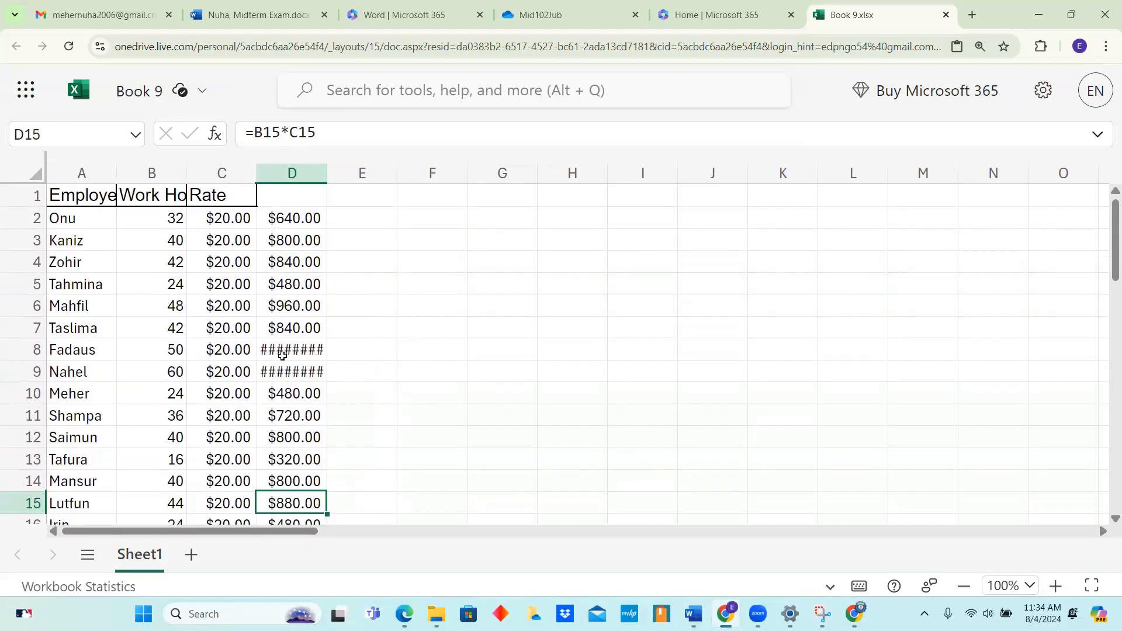
double_click(328, 176)
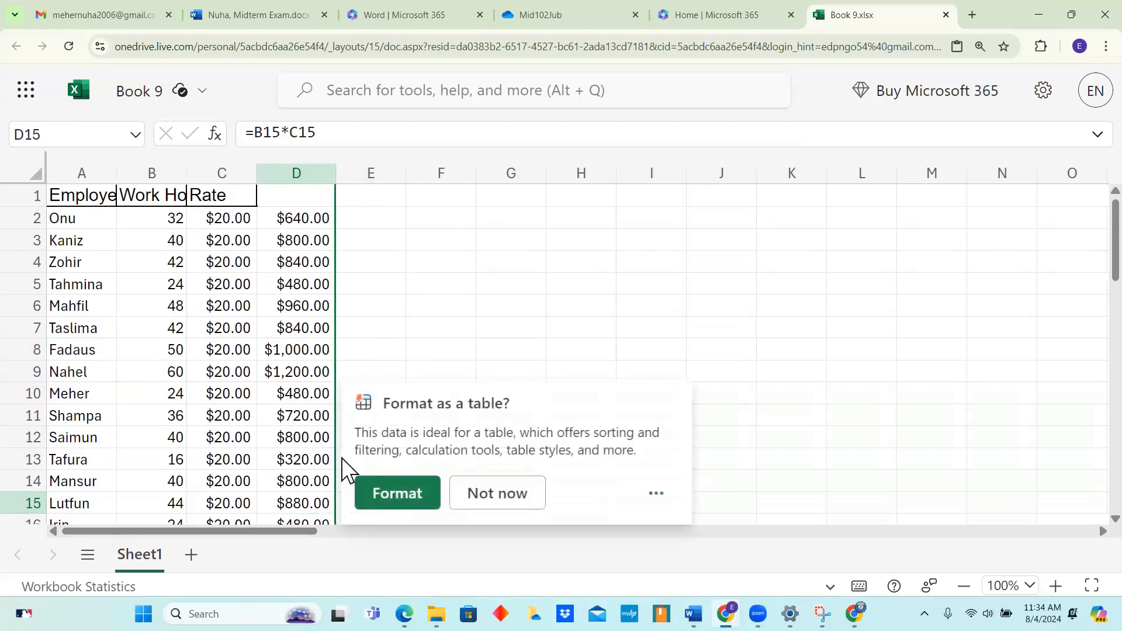
click(326, 350)
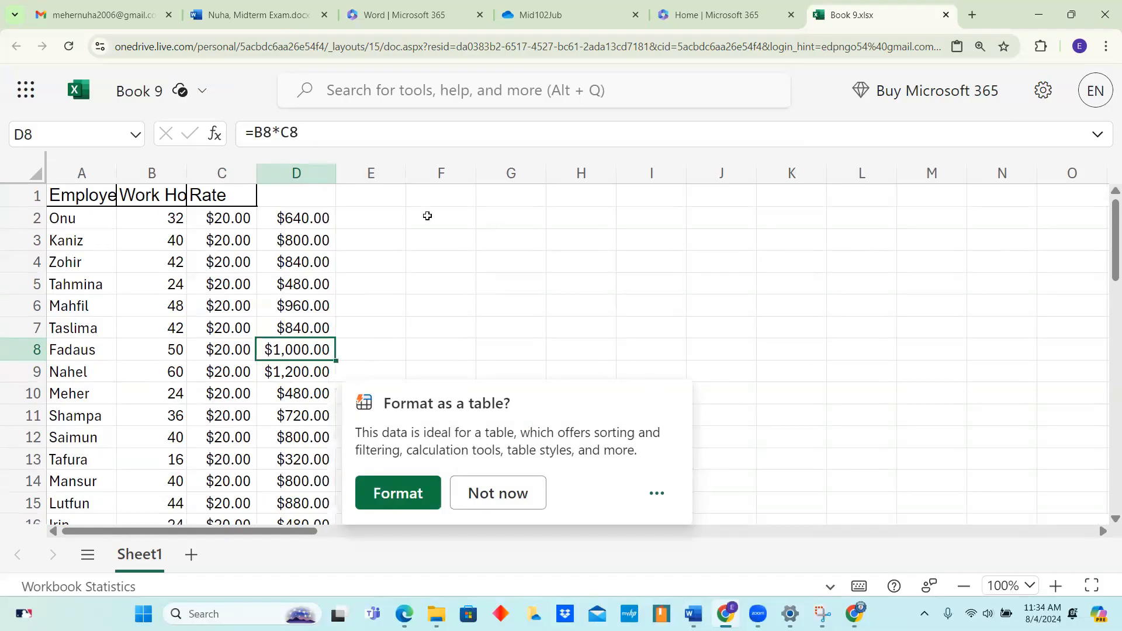
drag(336, 179, 307, 188)
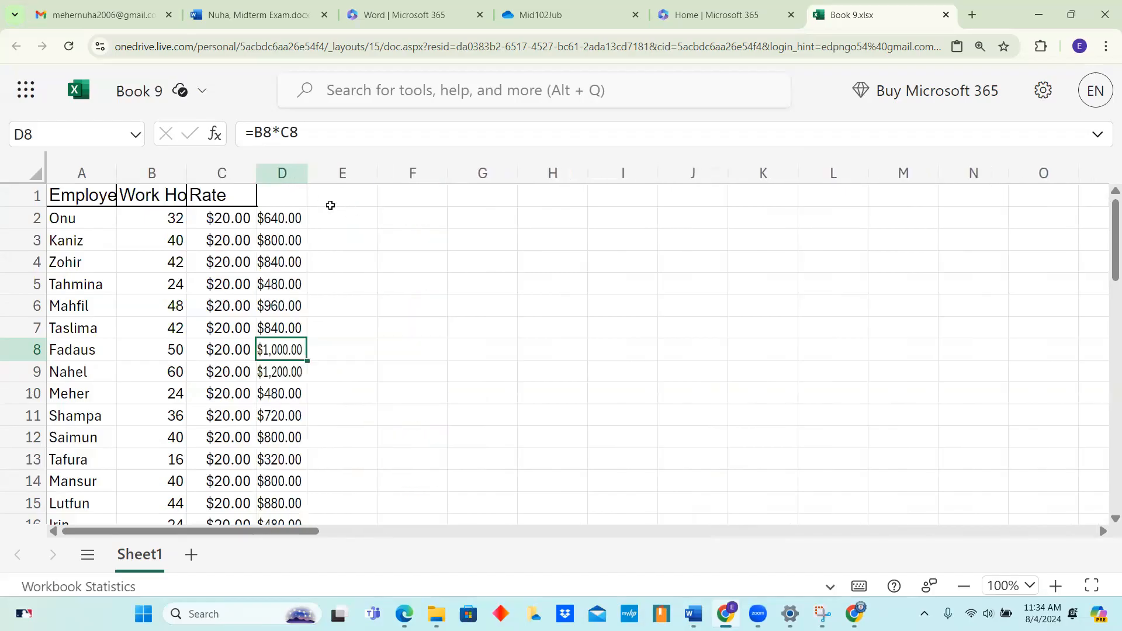
double_click(310, 179)
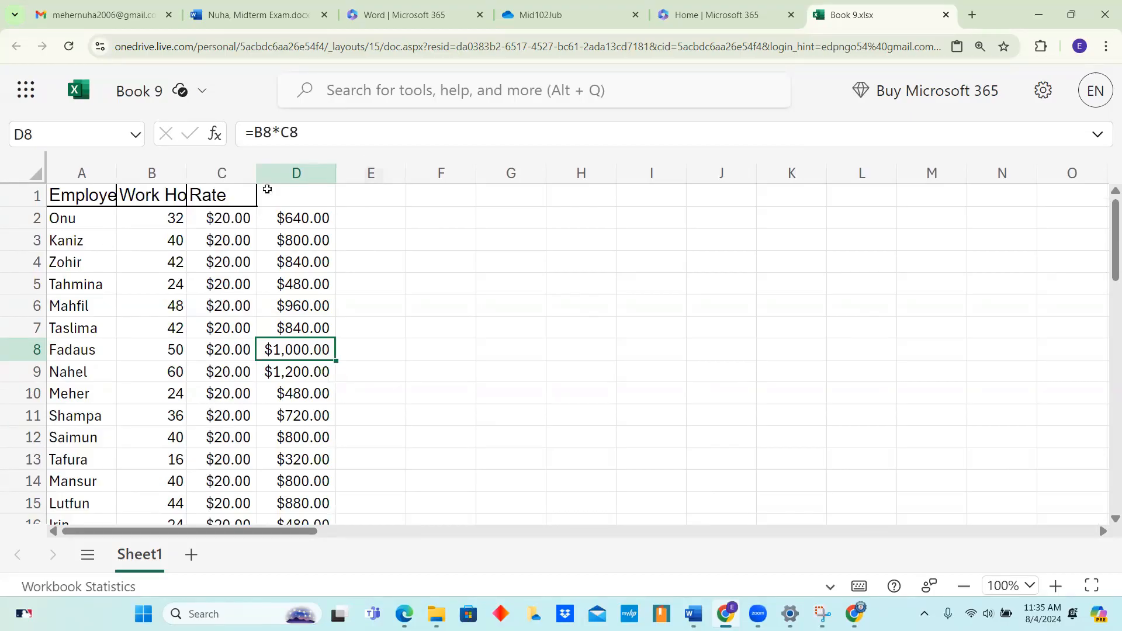
Enter the label "Grang total for the employee" in cell D21 below the pay column.
click(288, 197)
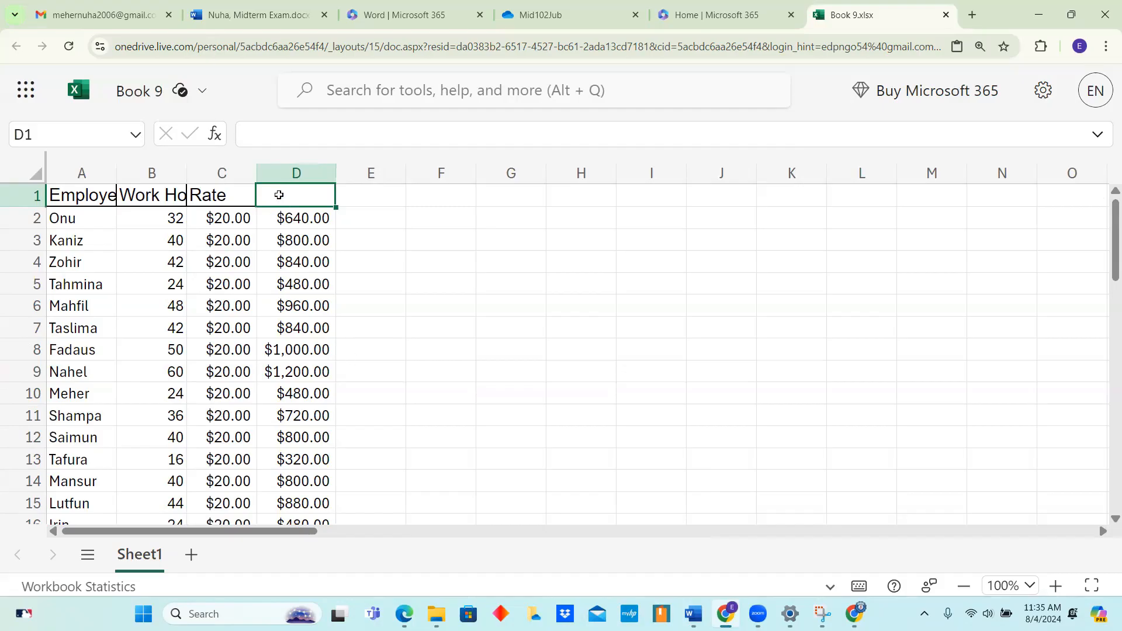
click(514, 294)
scroll(392, 319, down, 3)
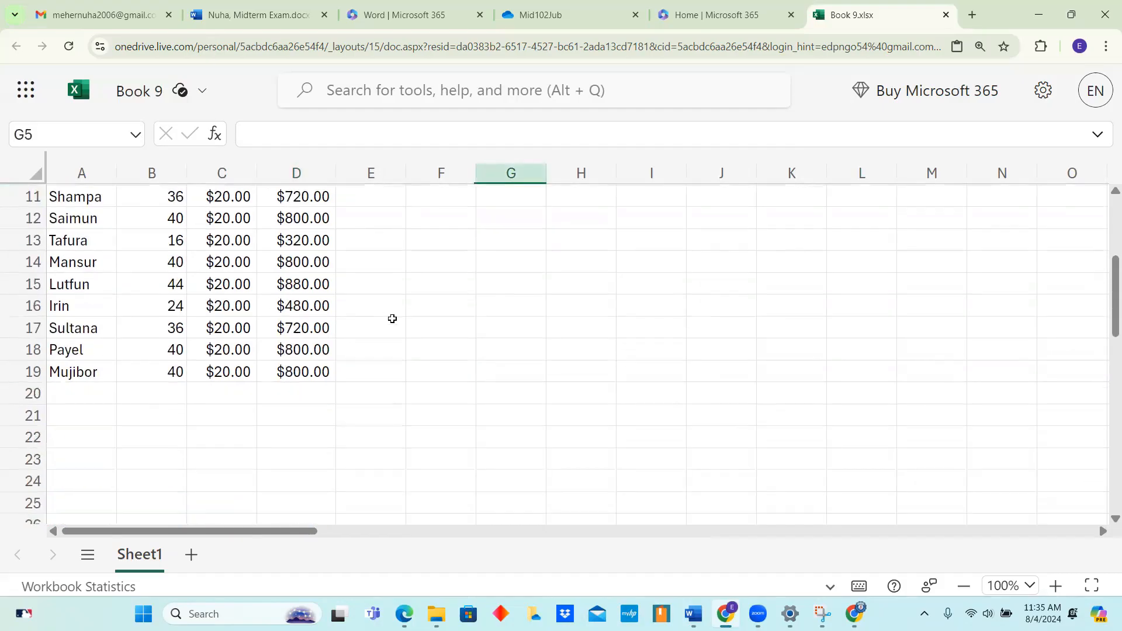
scroll(392, 318, down, 3)
scroll(392, 328, up, 3)
click(278, 417)
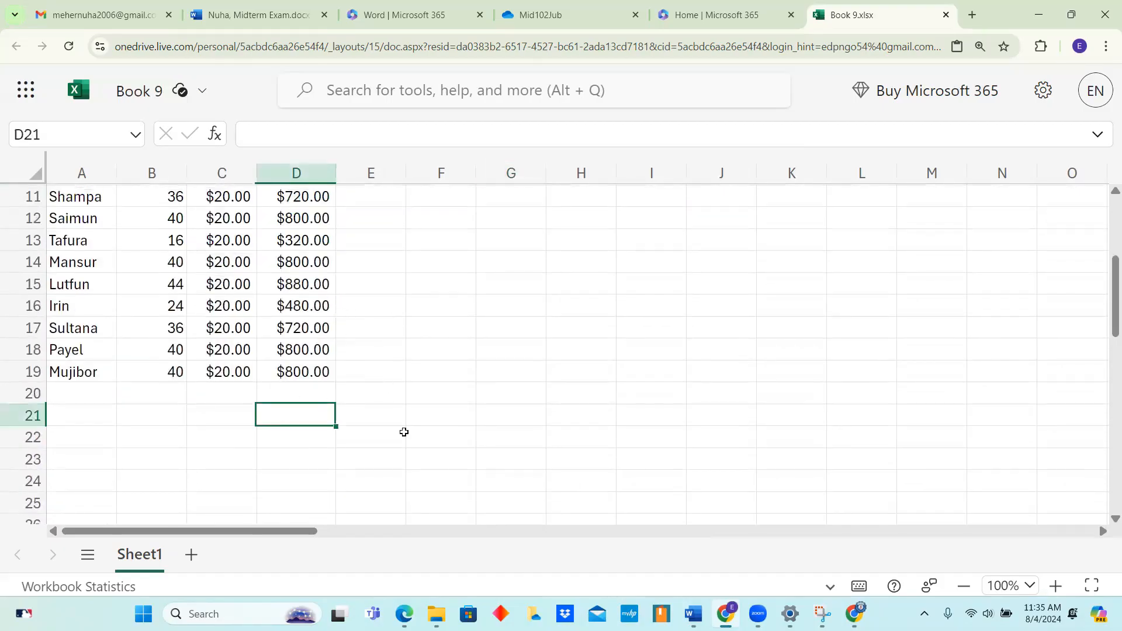
text(Gr)
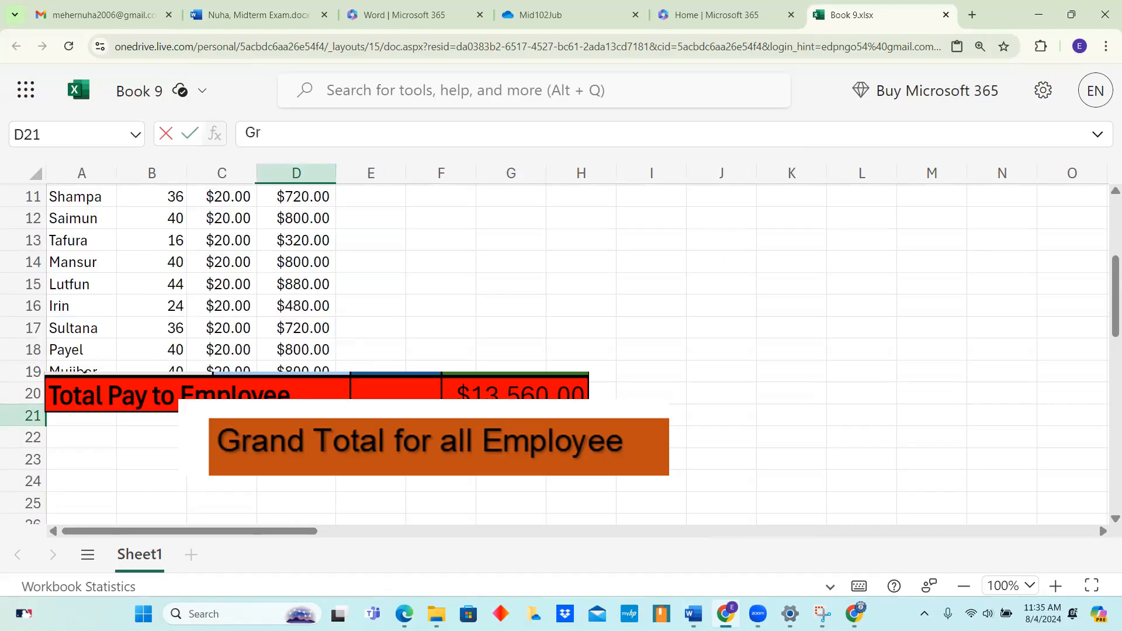
text(ang total for the em)
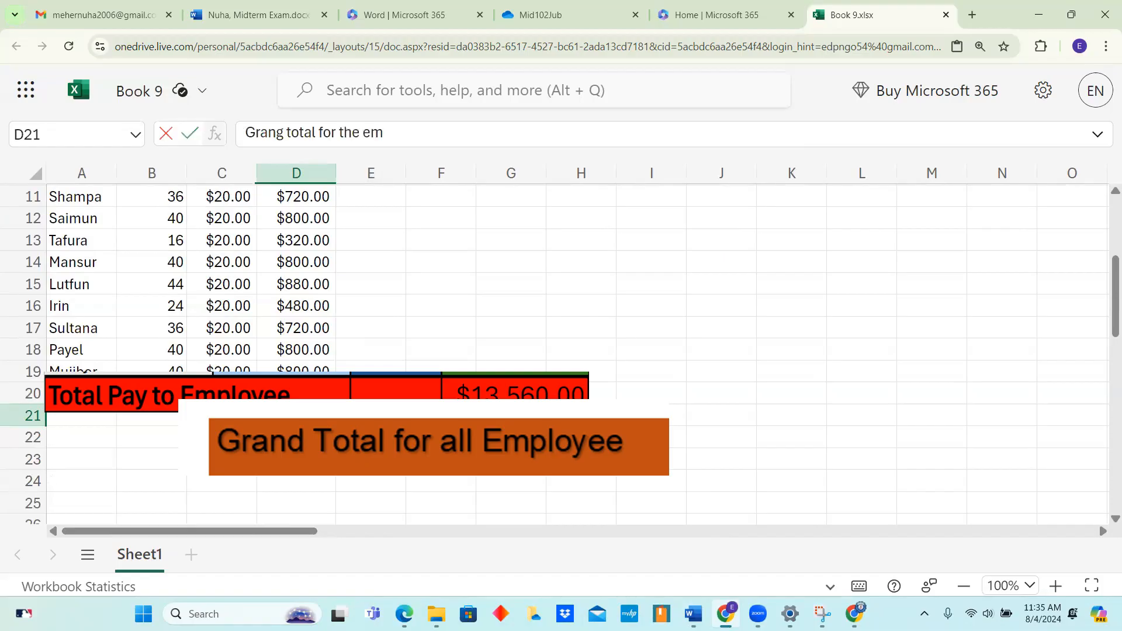
text(ployee)
click(654, 437)
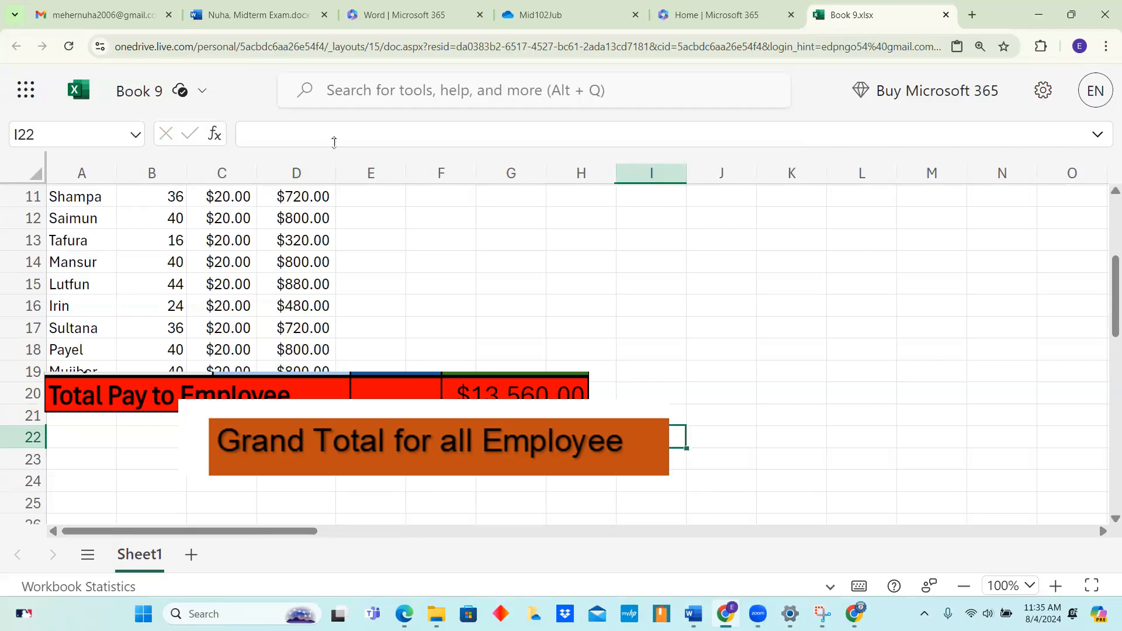
Try AutoFit on column D with the D21 label, and narrow it back to the width of the pay amounts.
double_click(337, 174)
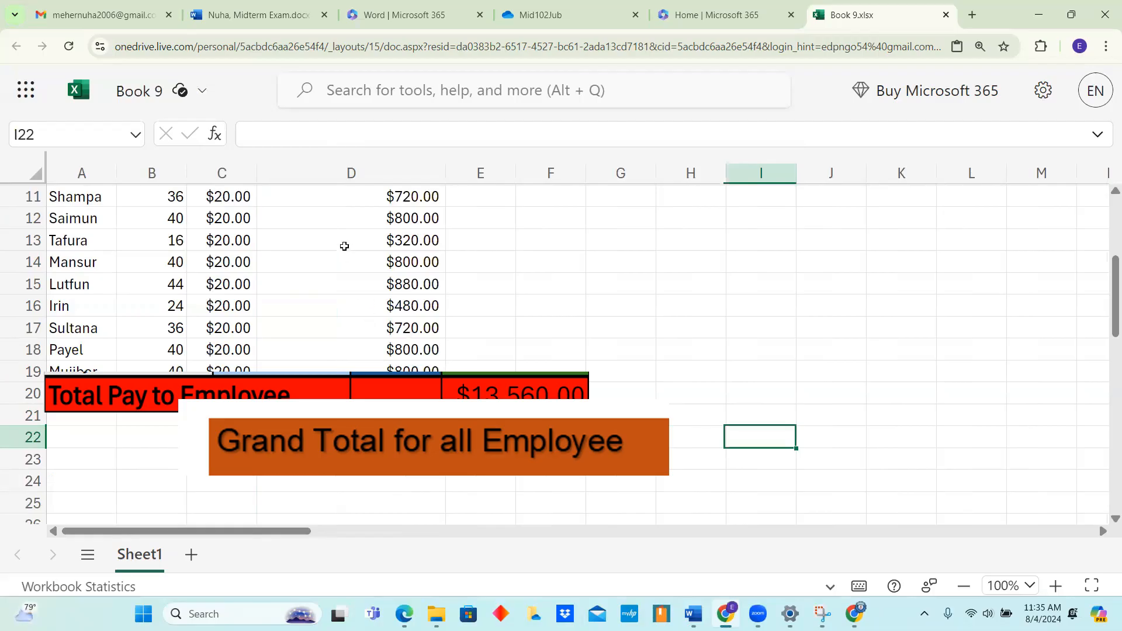
scroll(339, 263, up, 4)
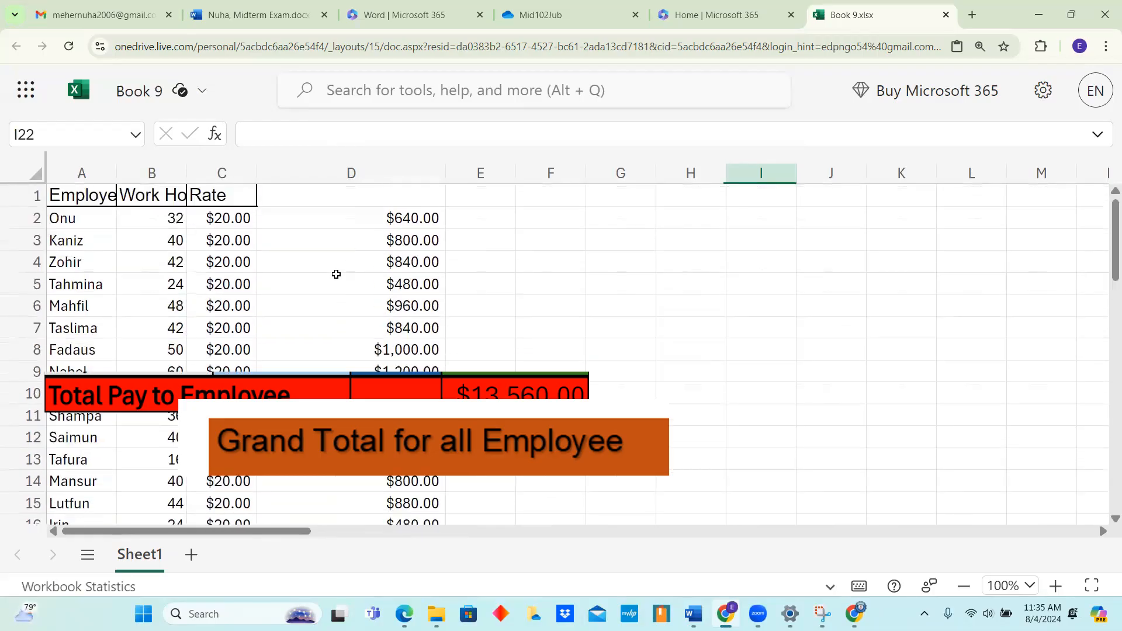
scroll(337, 274, down, 3)
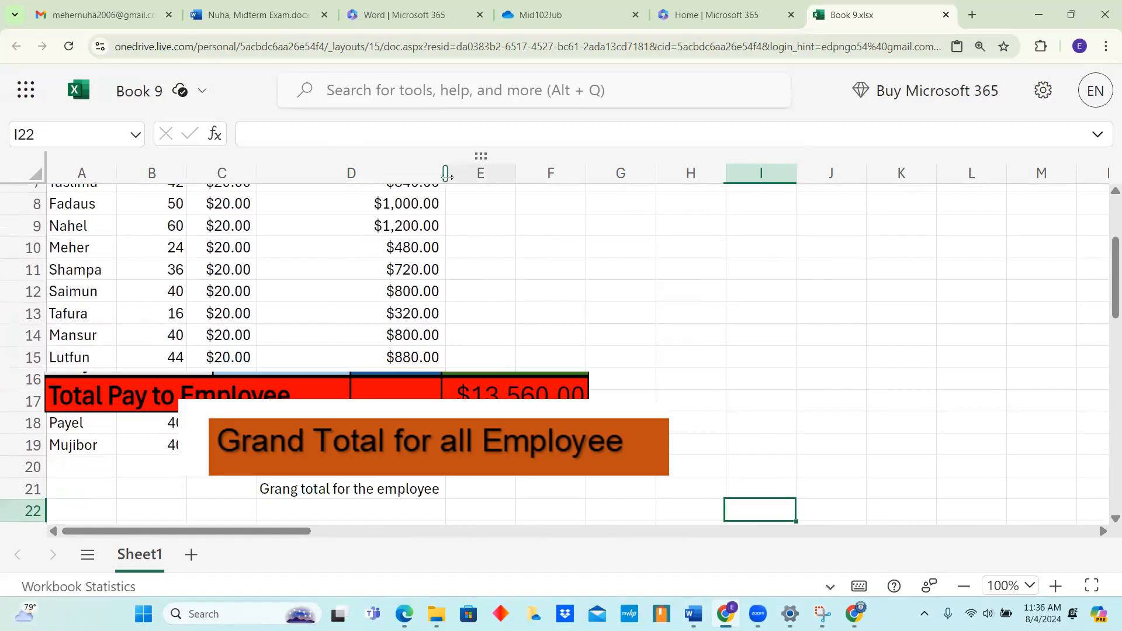
drag(448, 176, 337, 186)
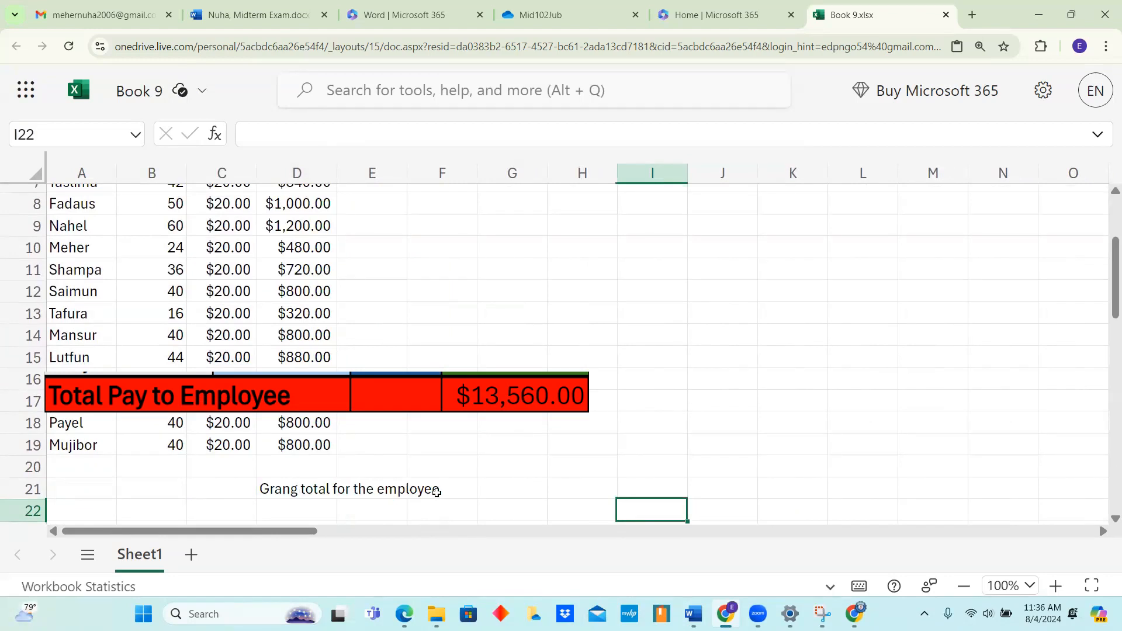
Set the D21 label's font size to 20 and increase the height of row 21 to fit the larger text.
click(279, 492)
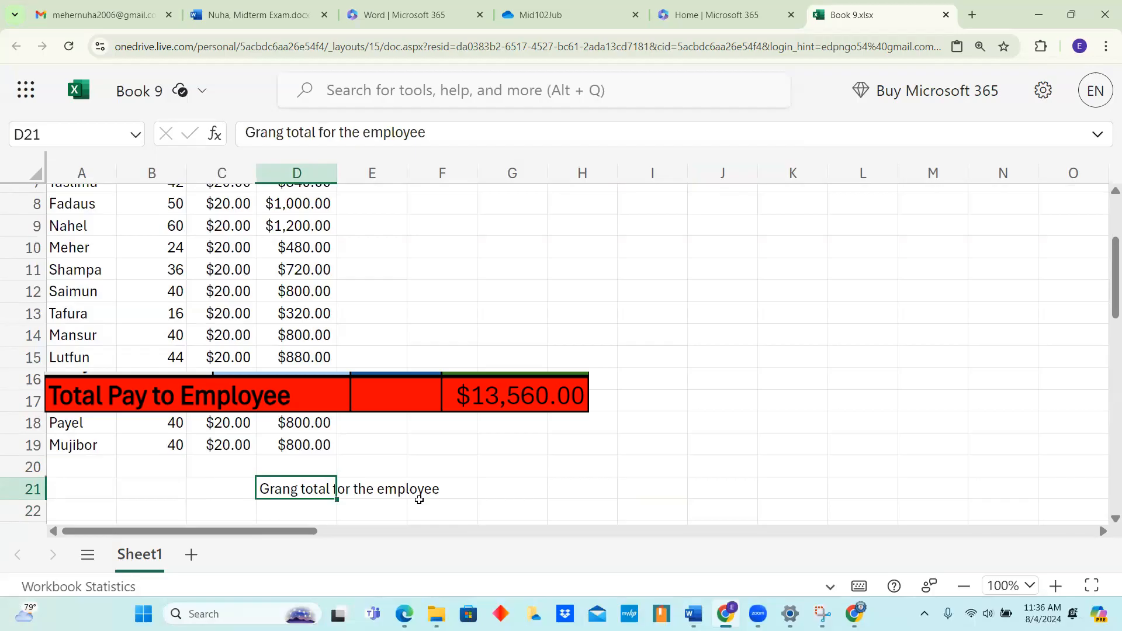
mouse_move(134, 65)
mouse_move(120, 101)
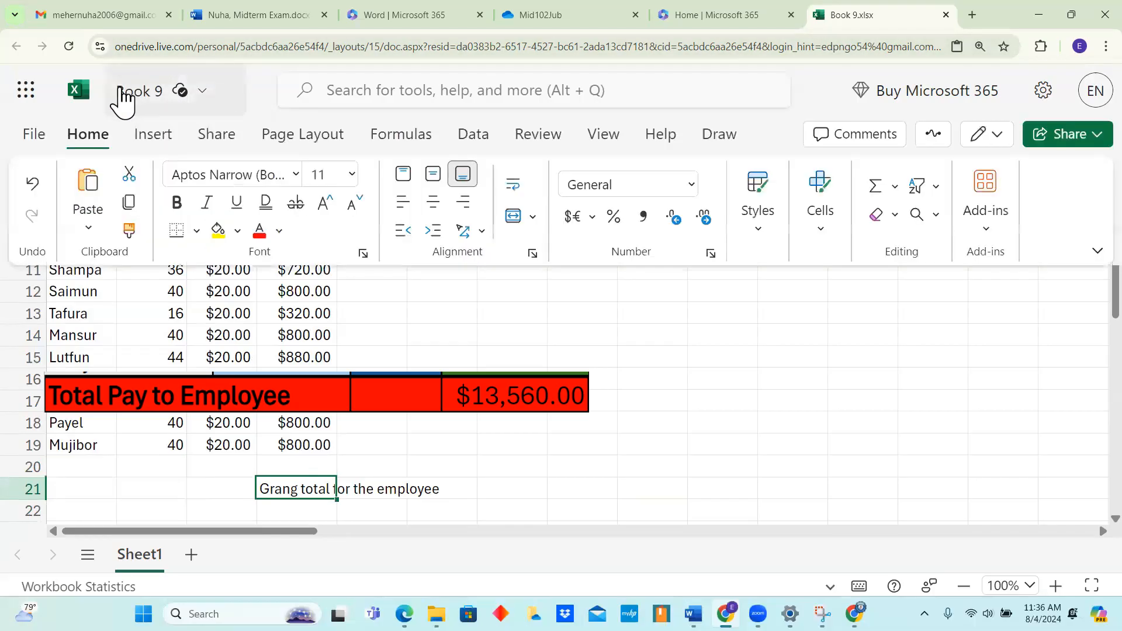
click(351, 175)
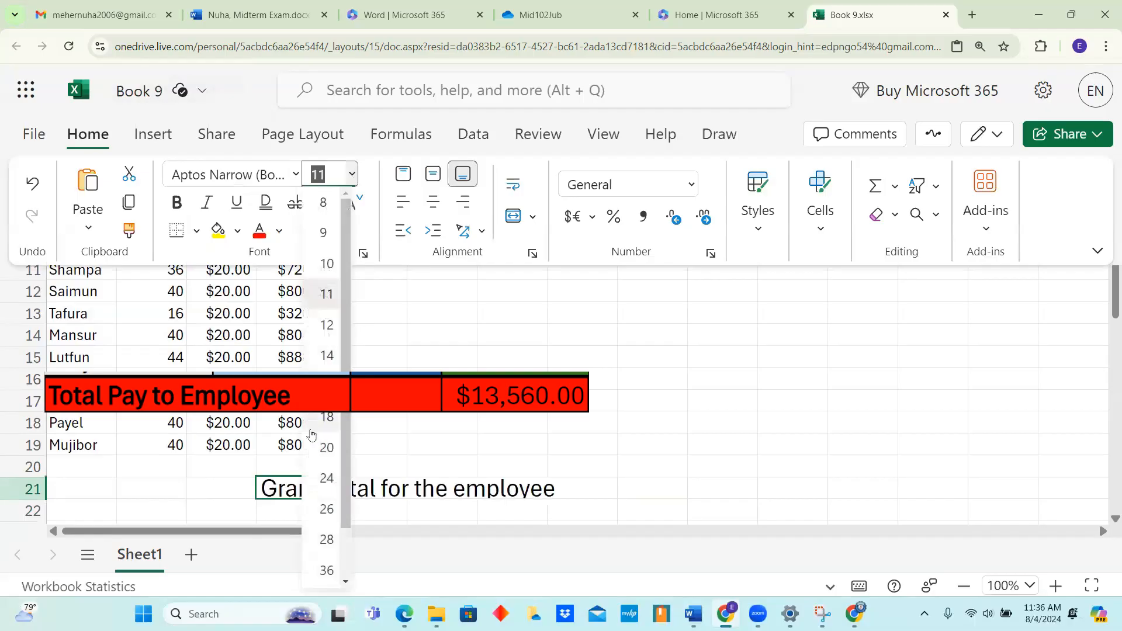
click(325, 448)
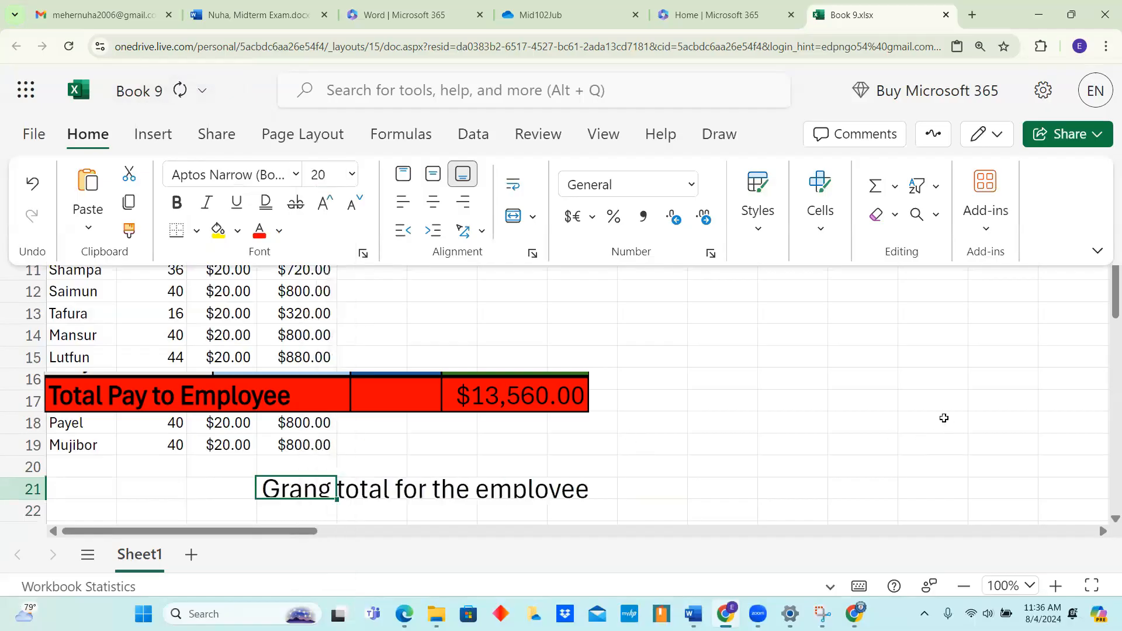
scroll(593, 370, down, 3)
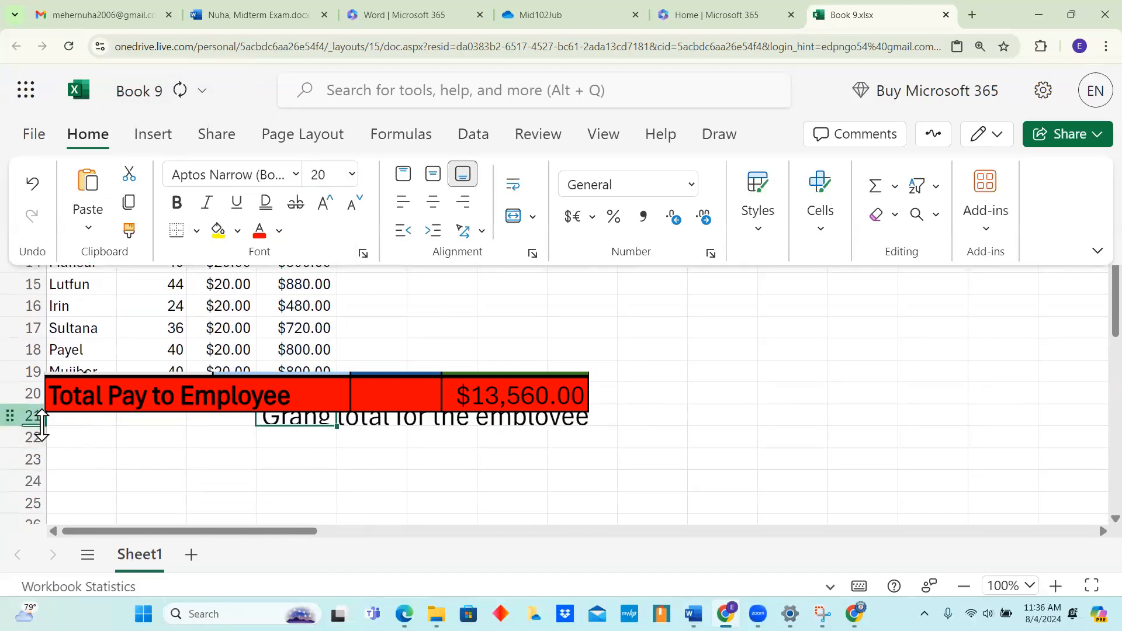
drag(41, 426, 41, 443)
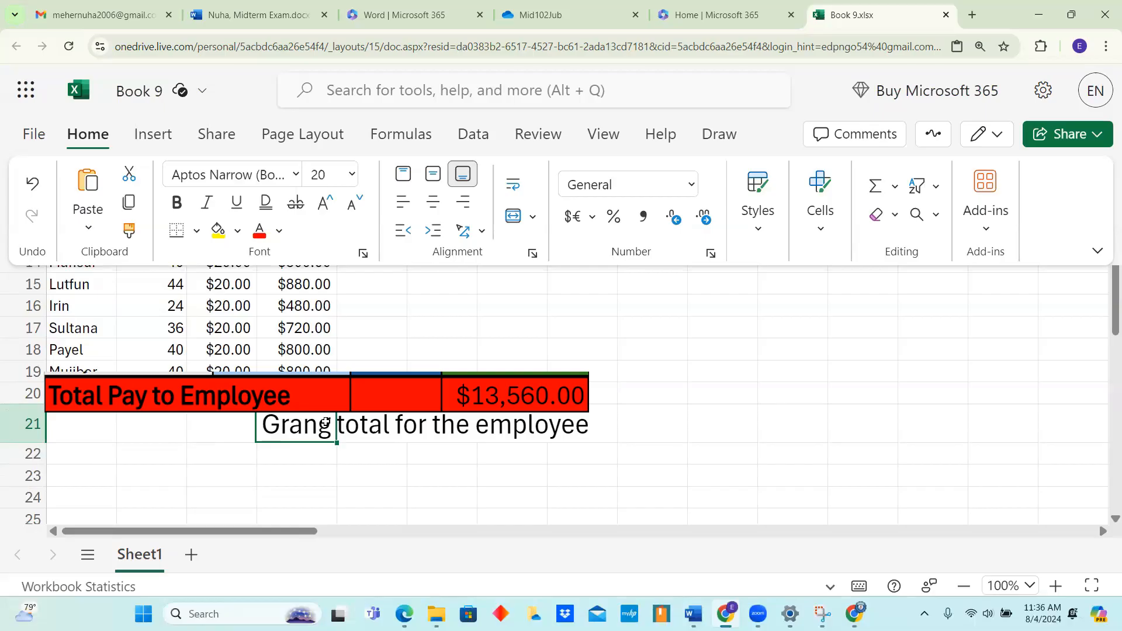
Merge and center the grand total label across cells D21:H21.
key(shift+Right)
key(shift+Right)
key(shift+Right)
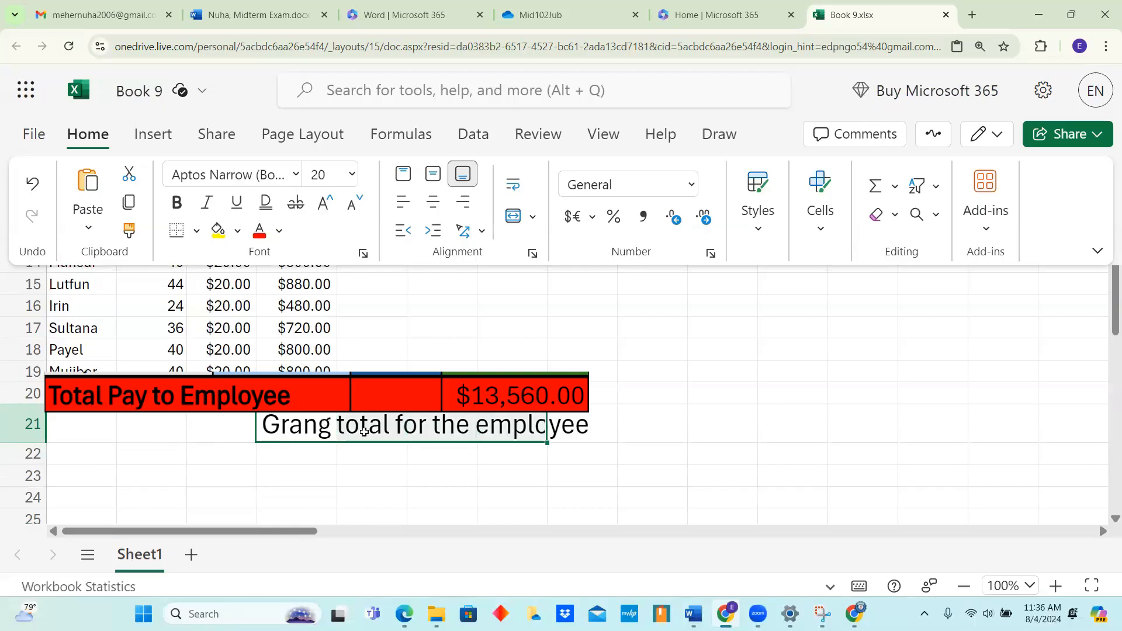
click(747, 437)
click(282, 427)
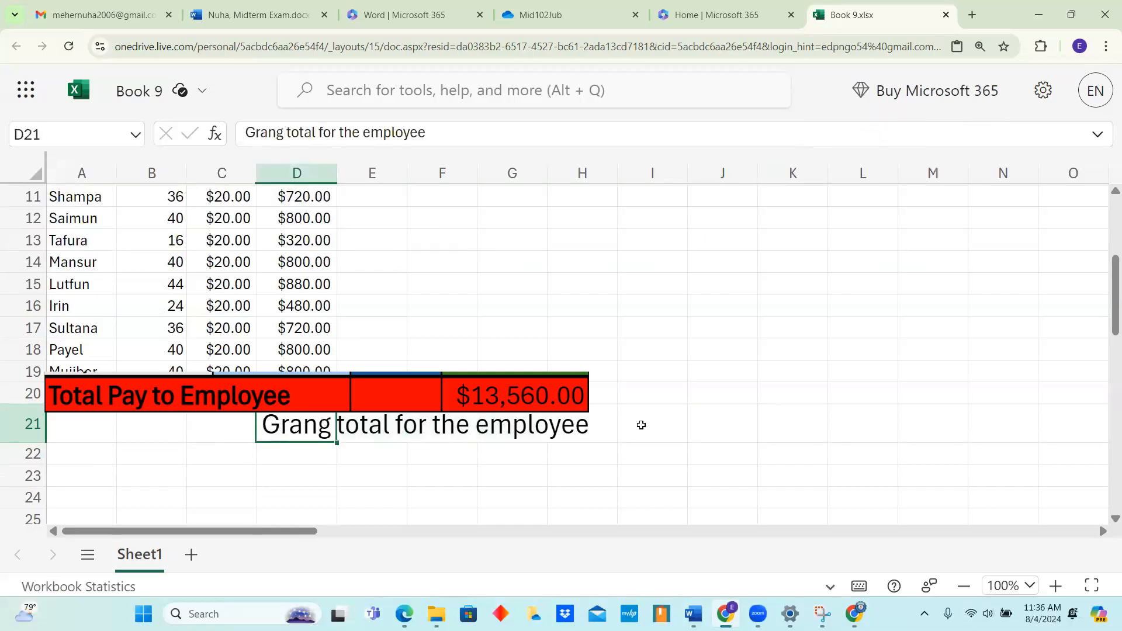
key(shift+Right)
key(shift+Right)
key(shift+Right)
key(shift+Right)
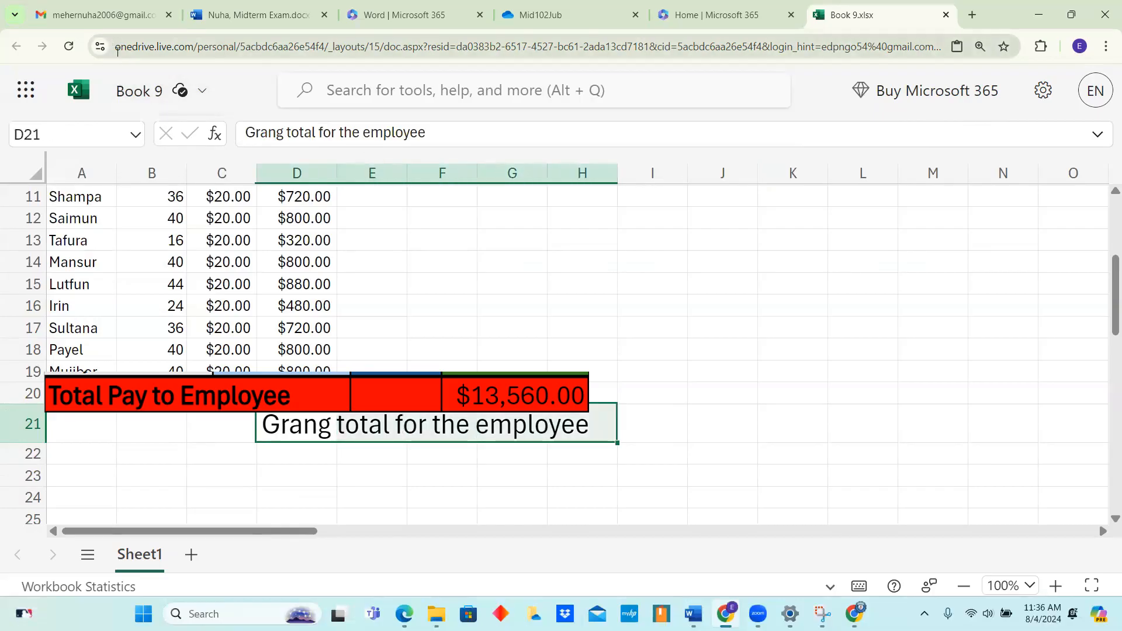
click(87, 103)
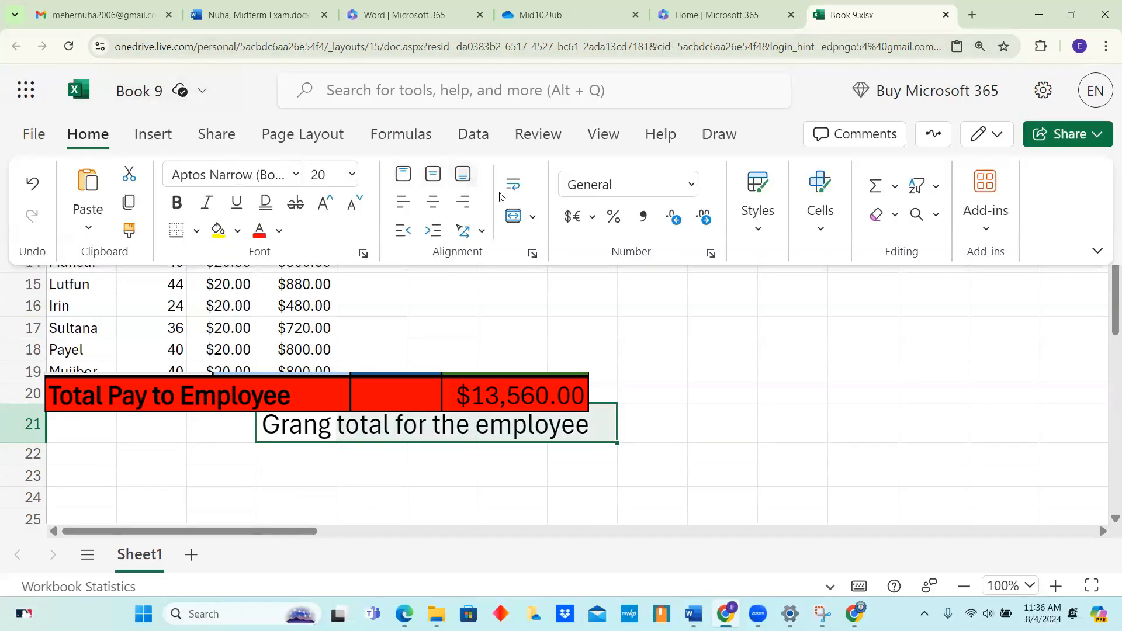
click(514, 222)
click(719, 426)
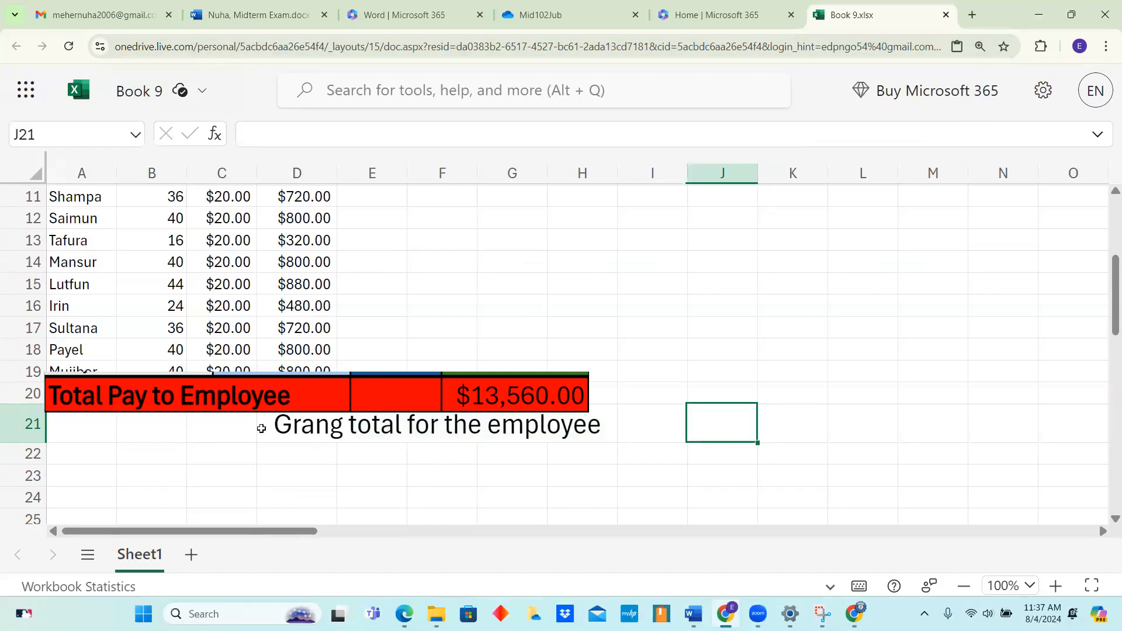
Remove the merge and centering from cells D21:H21, and select the label cell D21.
click(288, 351)
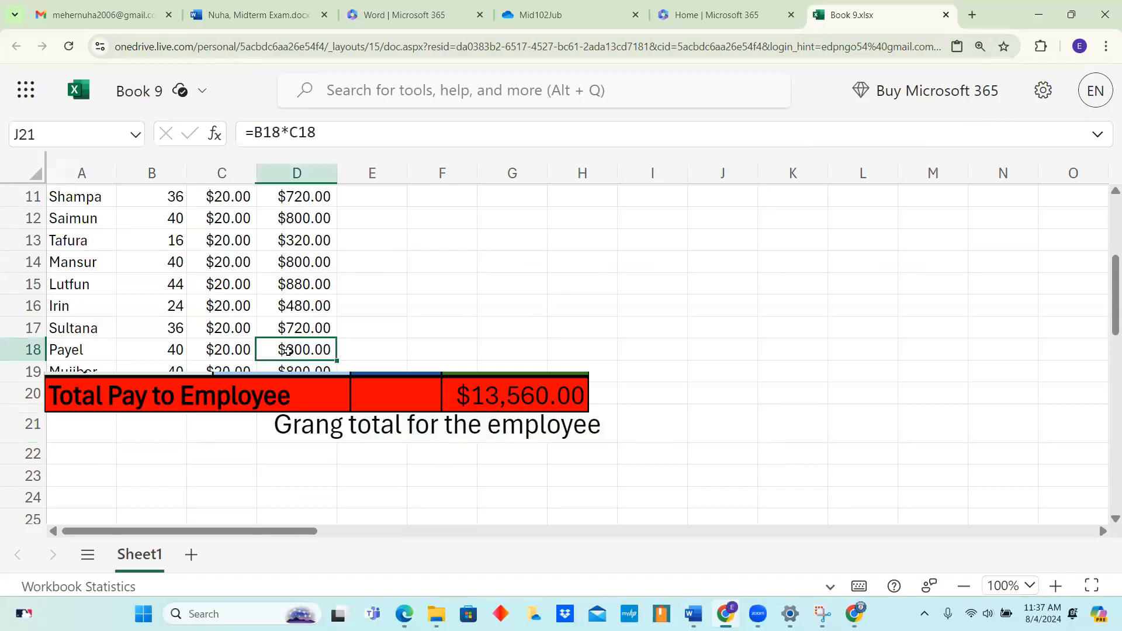
click(188, 308)
click(406, 427)
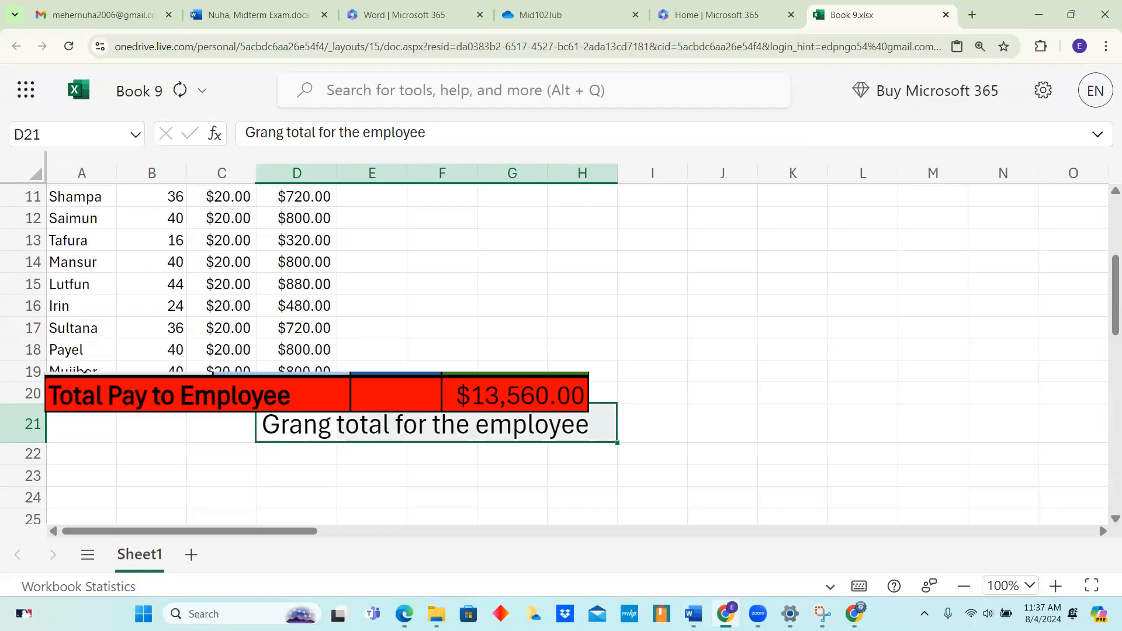
click(604, 491)
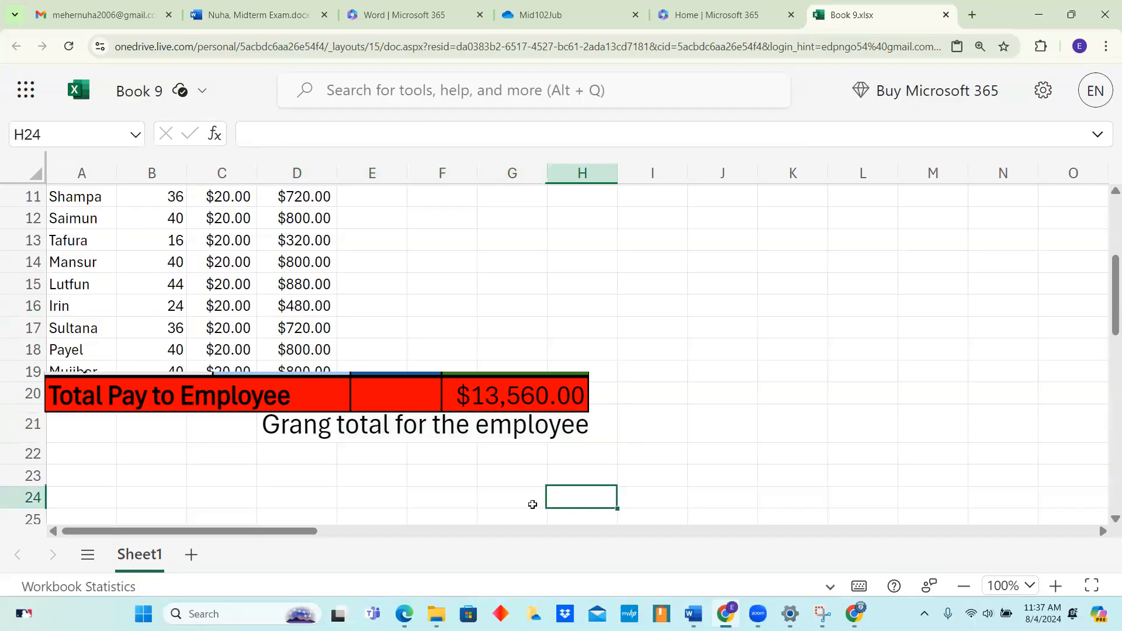
click(277, 420)
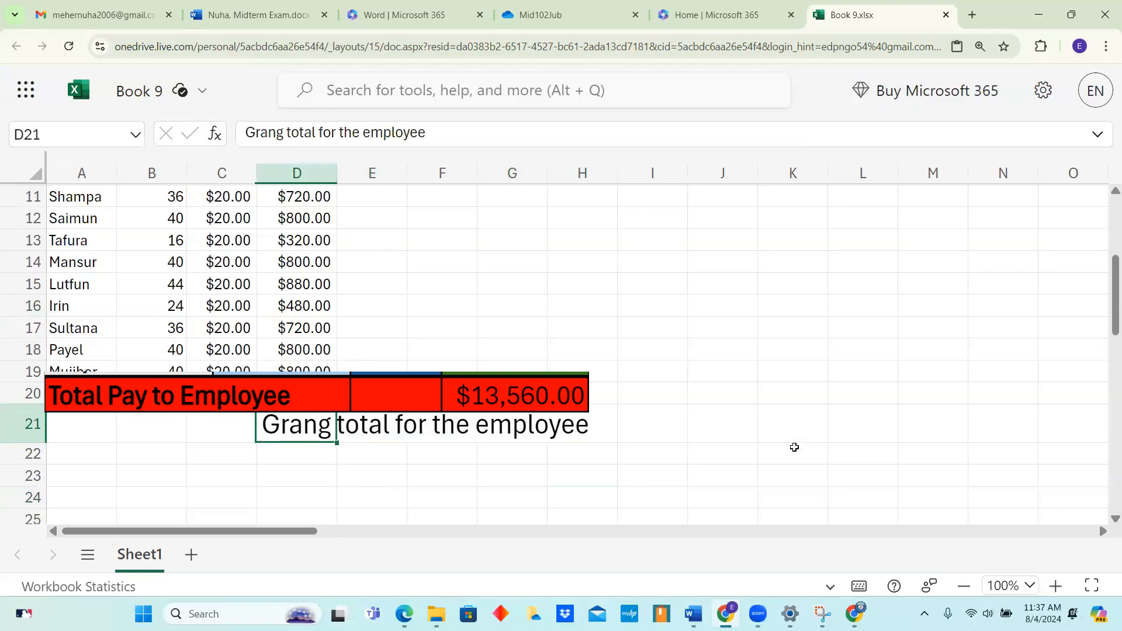
Undo the last font size change on the D21 grand total label and set its font size to 24.
click(801, 405)
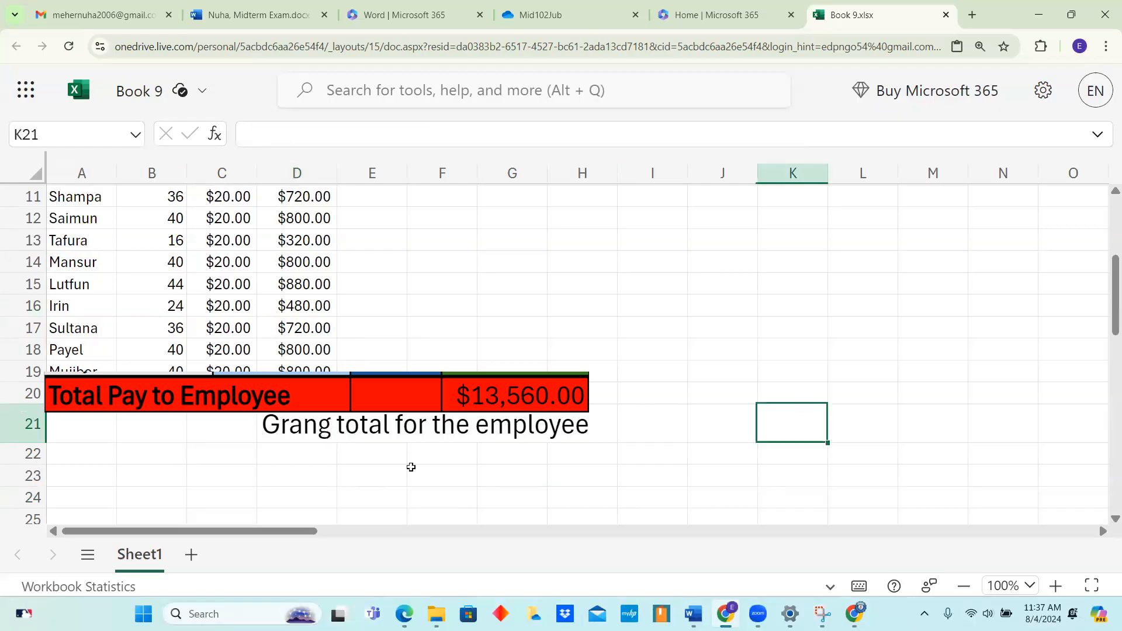
key(ctrl+z)
click(549, 474)
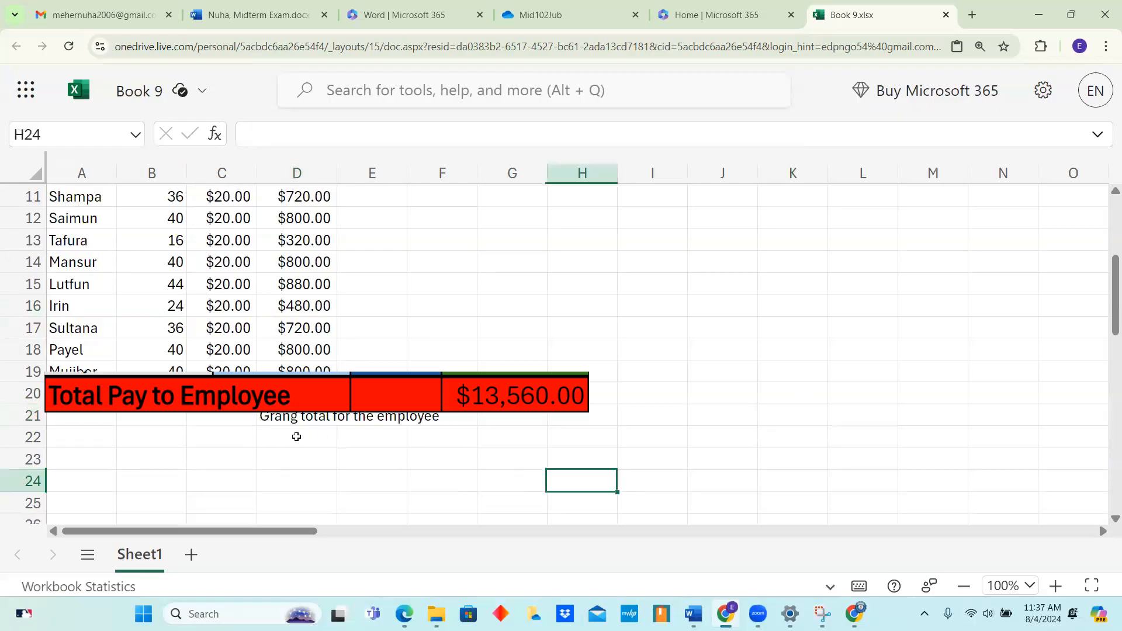
click(278, 418)
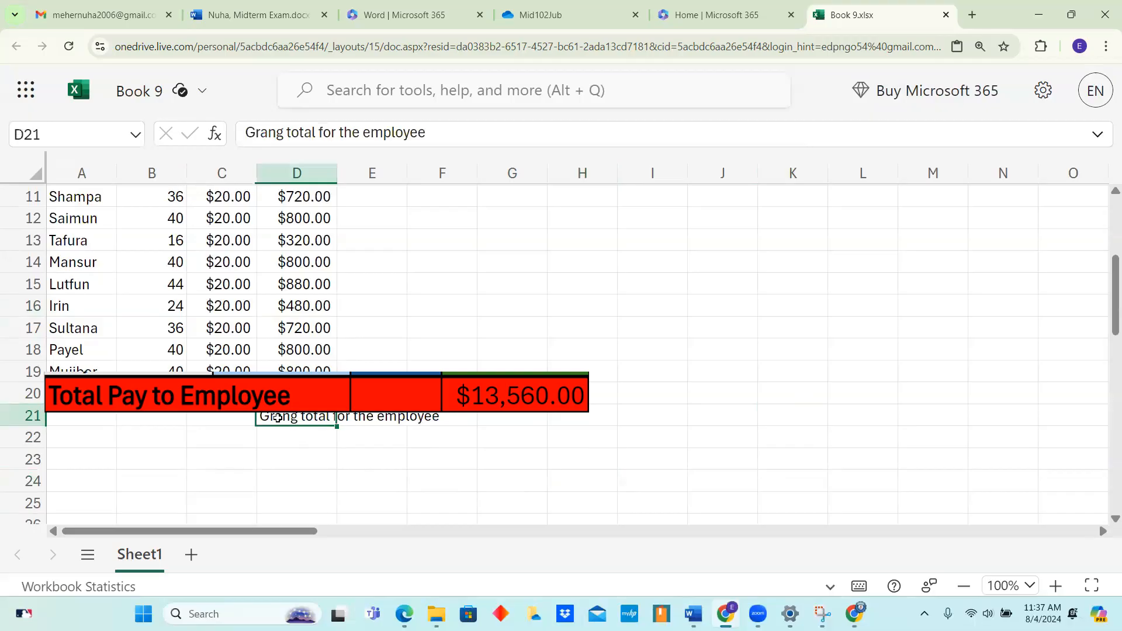
mouse_move(79, 92)
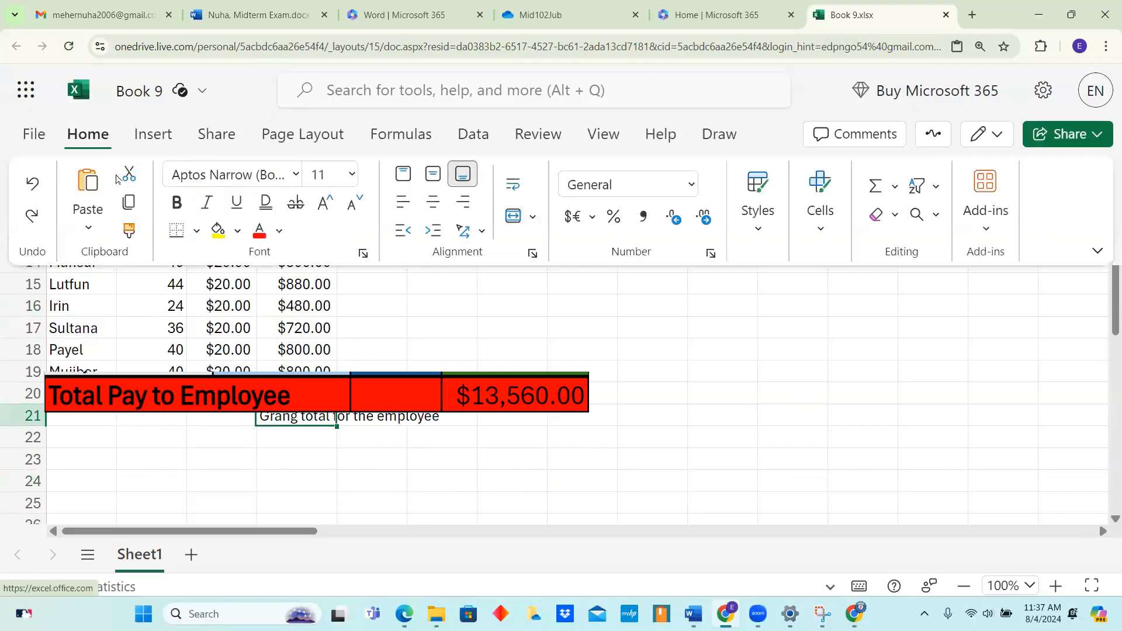
click(352, 175)
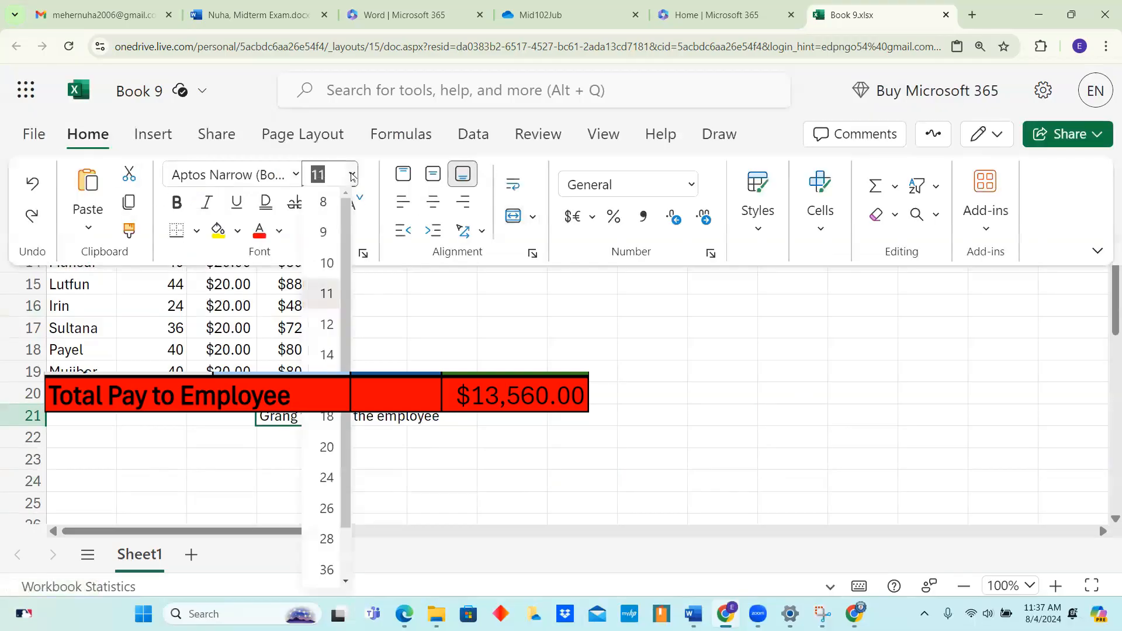
click(326, 479)
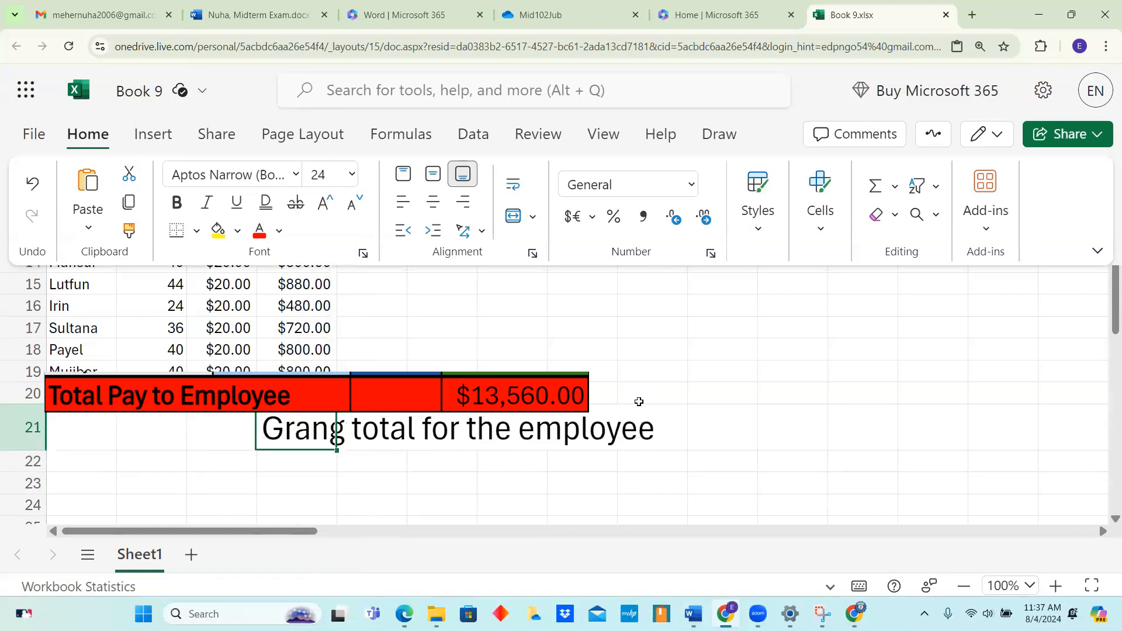
click(962, 439)
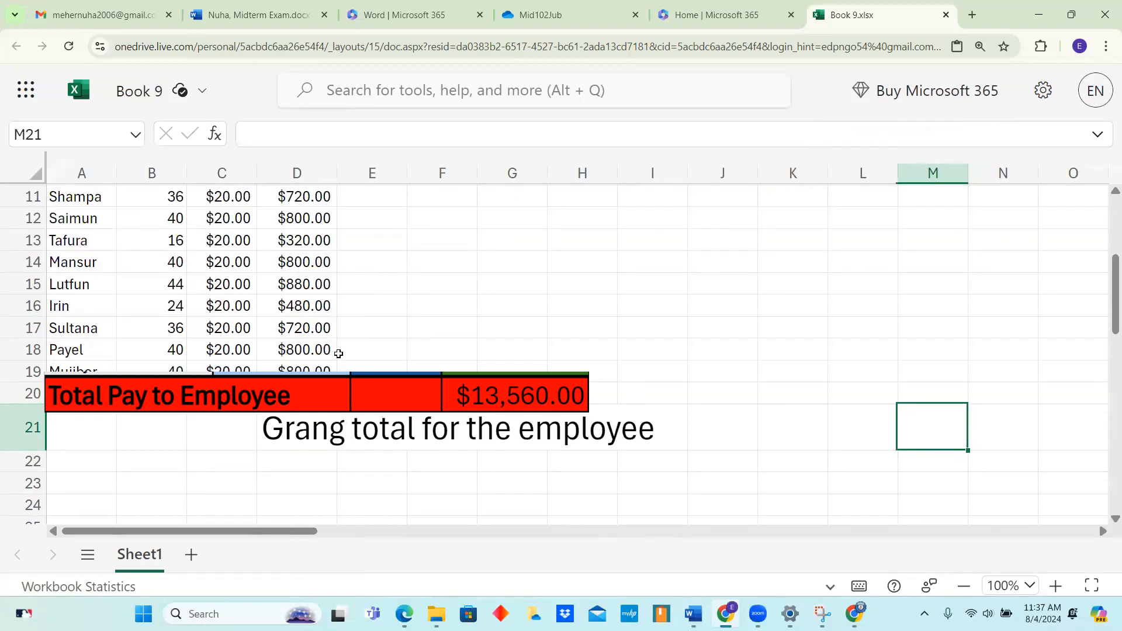
Merge and center the grand total label across cells D21:I21, and leave the merged cell selected.
click(295, 432)
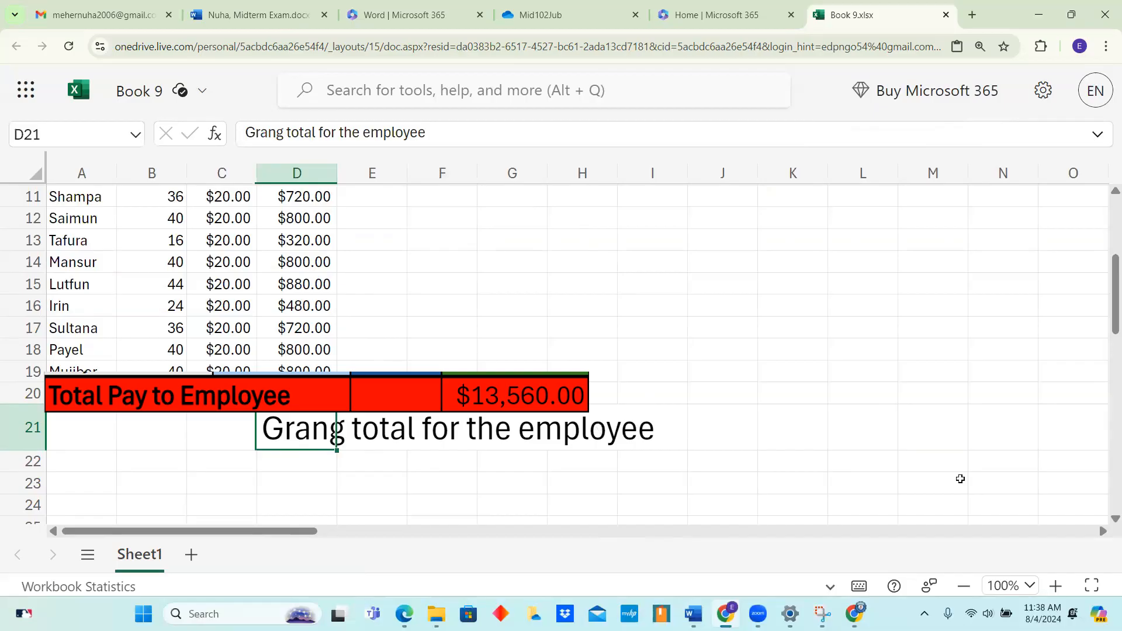
key(shift+Right)
key(shift+Right)
key(shift+Right)
key(shift+Right)
key(shift+Right)
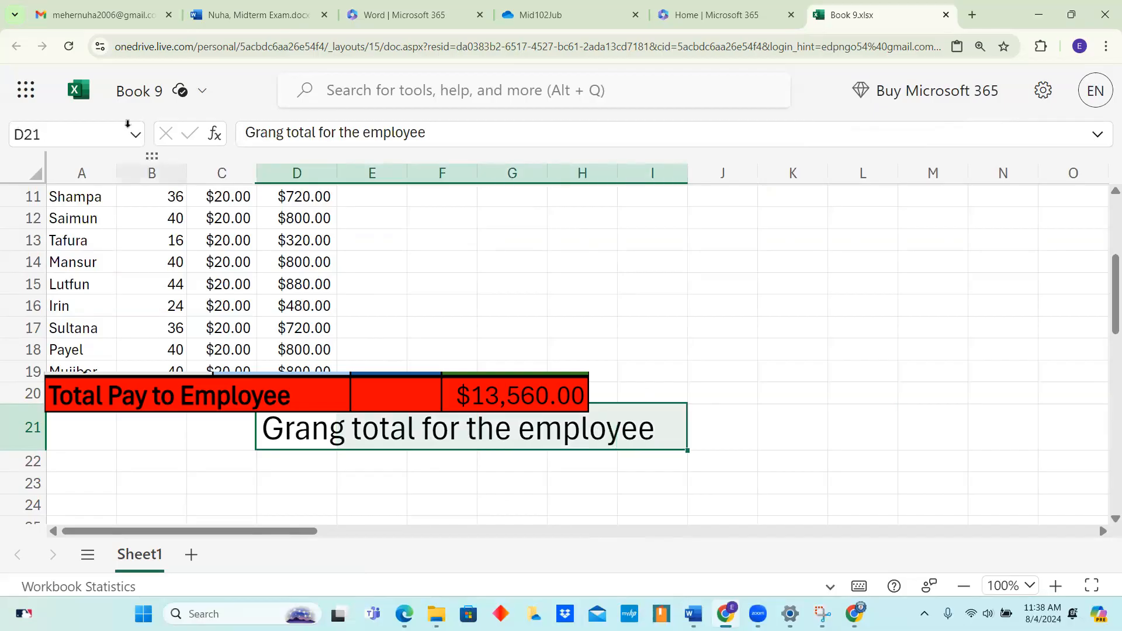
mouse_move(140, 95)
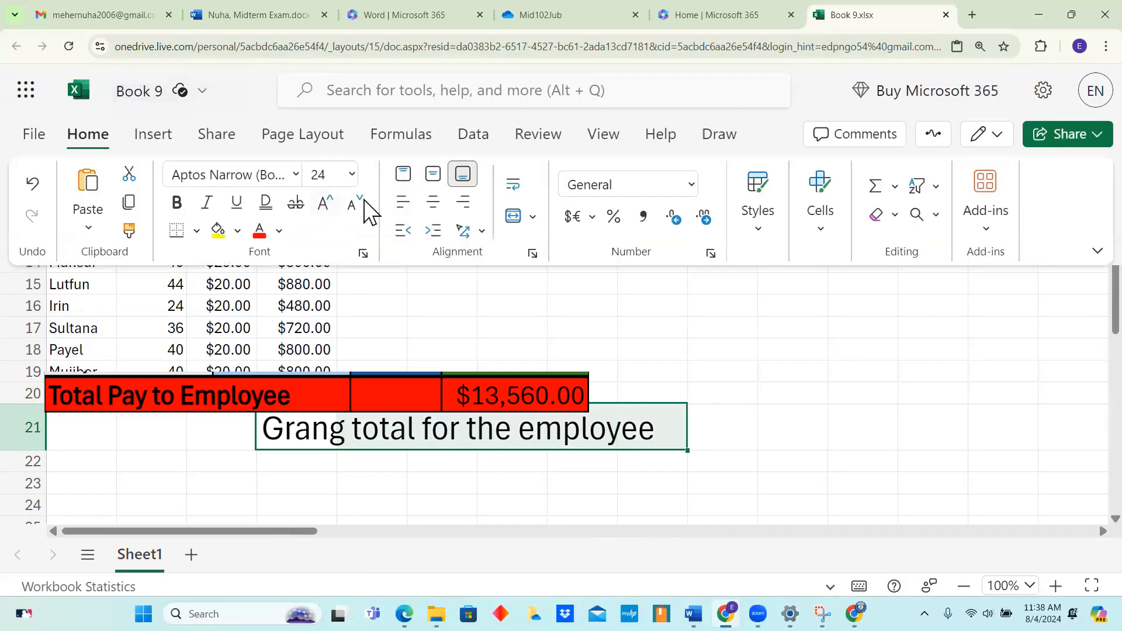
click(515, 225)
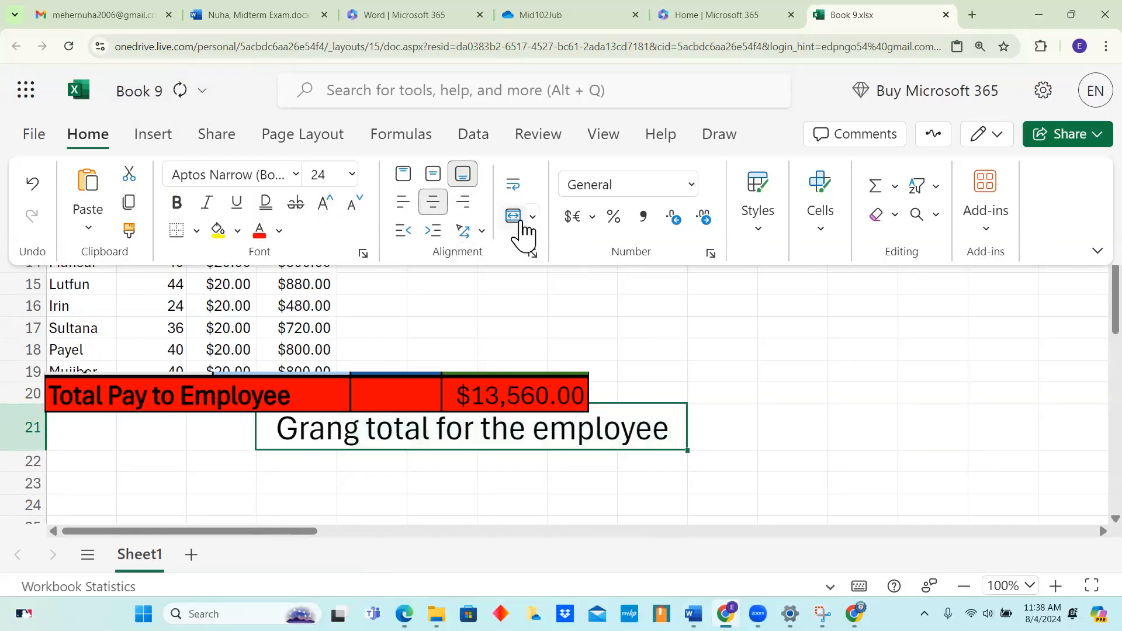
click(751, 452)
click(296, 427)
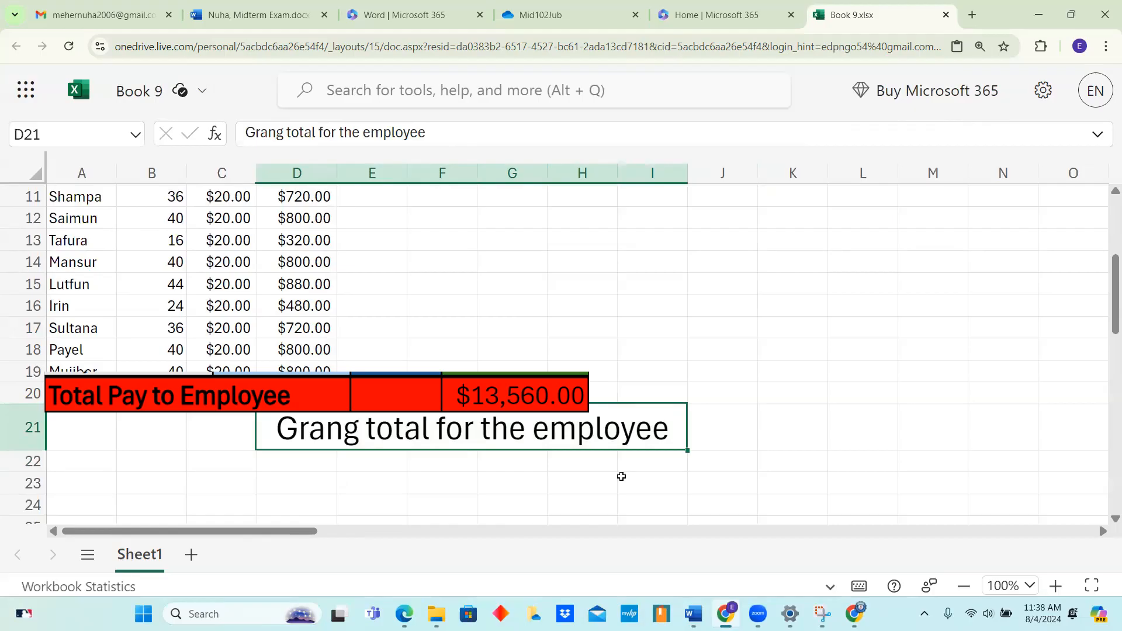
scroll(531, 450, up, 2)
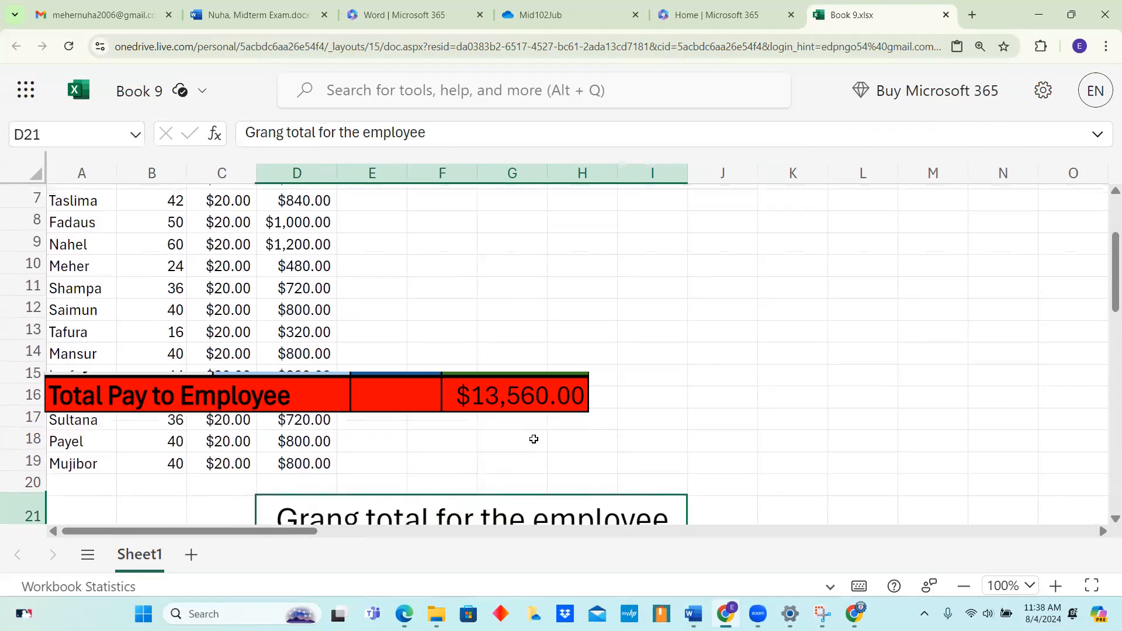
scroll(534, 439, up, 3)
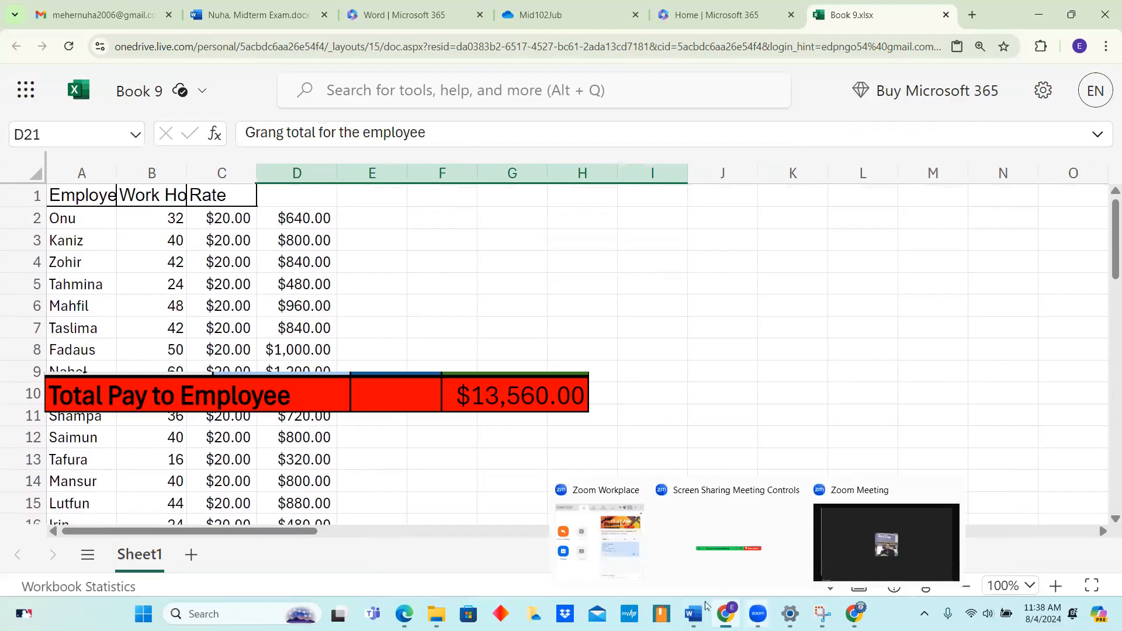
scroll(291, 261, down, 2)
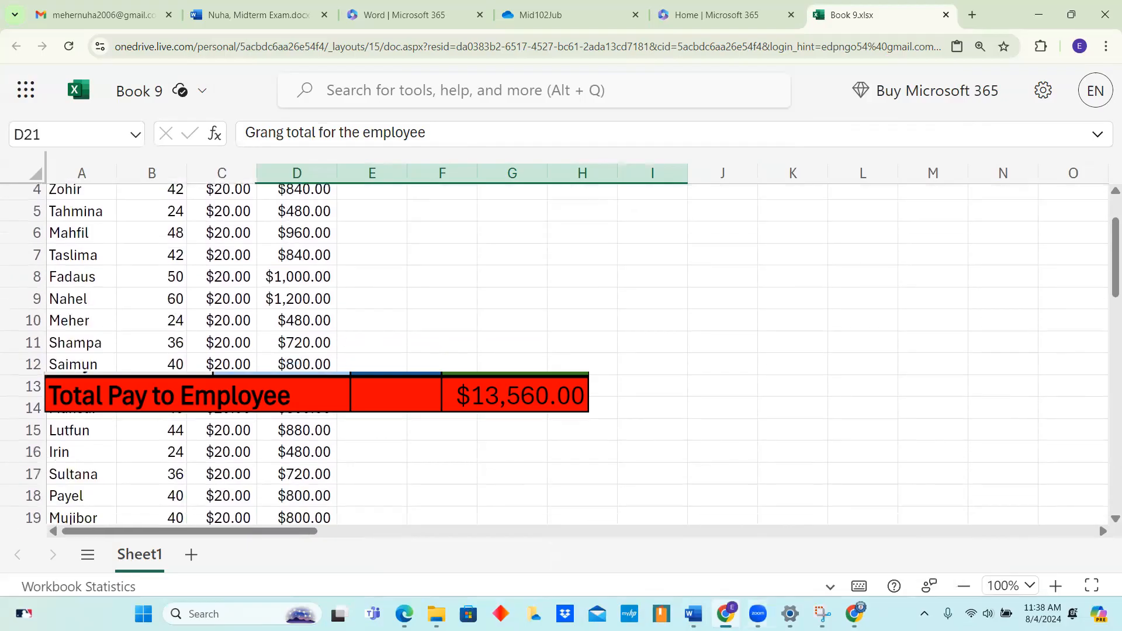